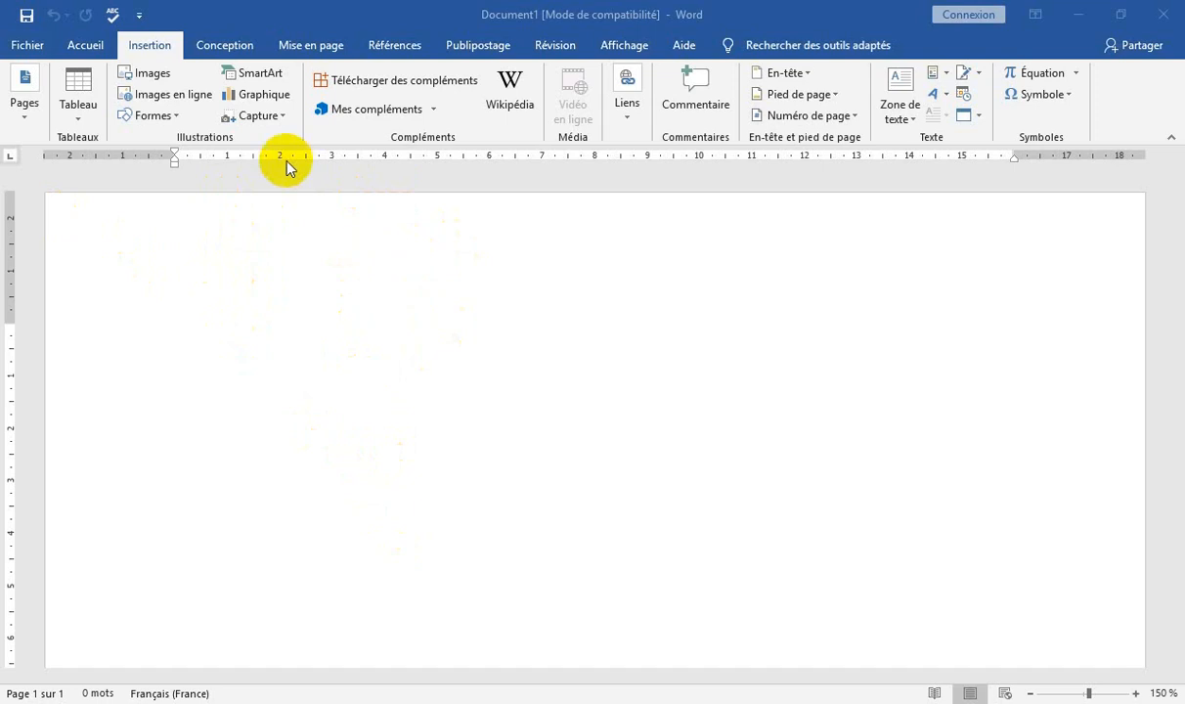
Step: Open the document "Règles de la vie" from the Mes Textes folder on local disk E:
click(27, 45)
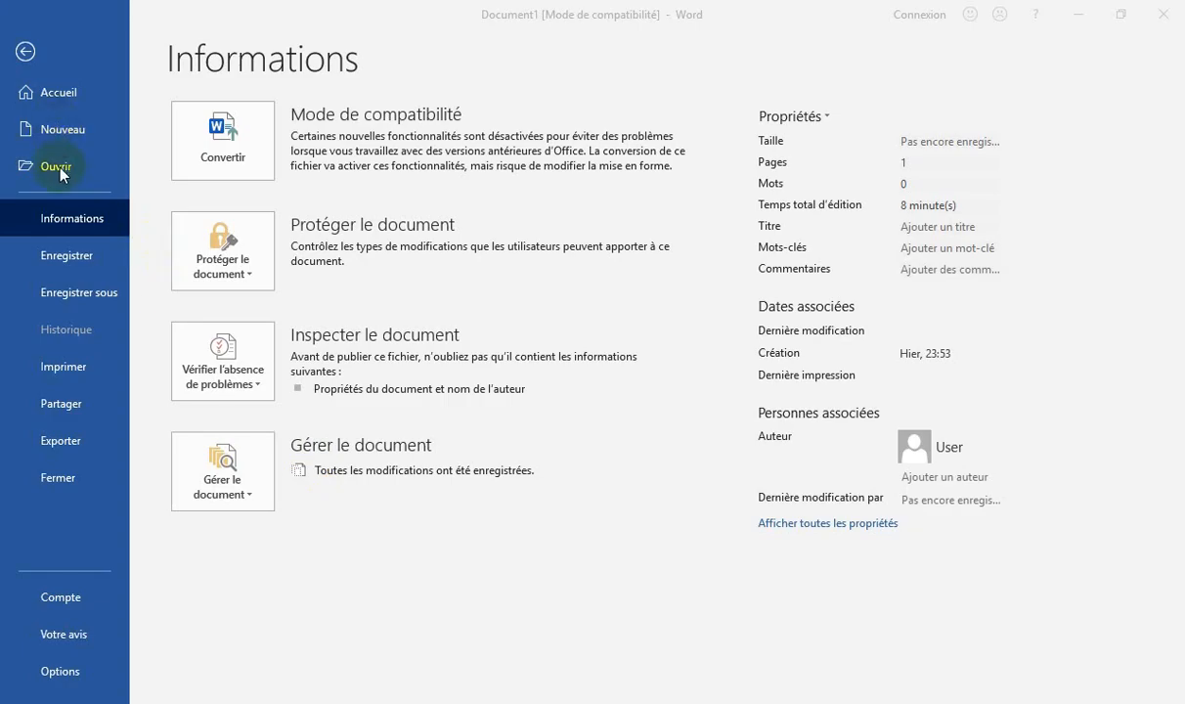
click(57, 166)
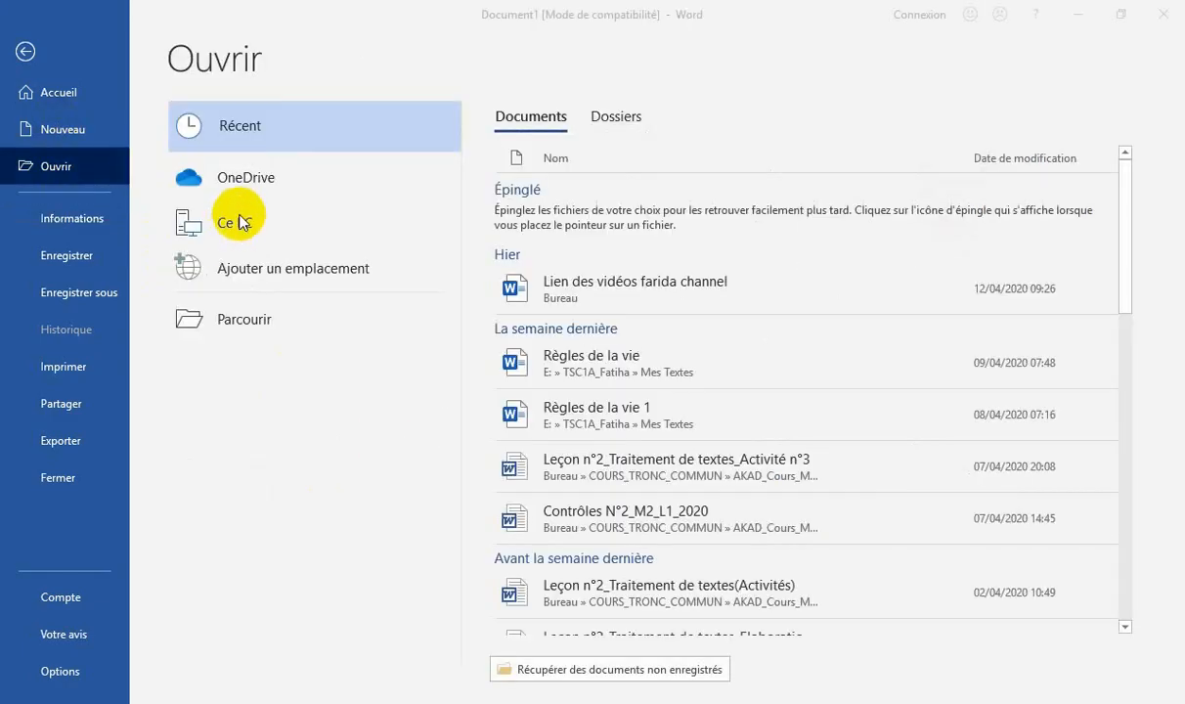
click(239, 225)
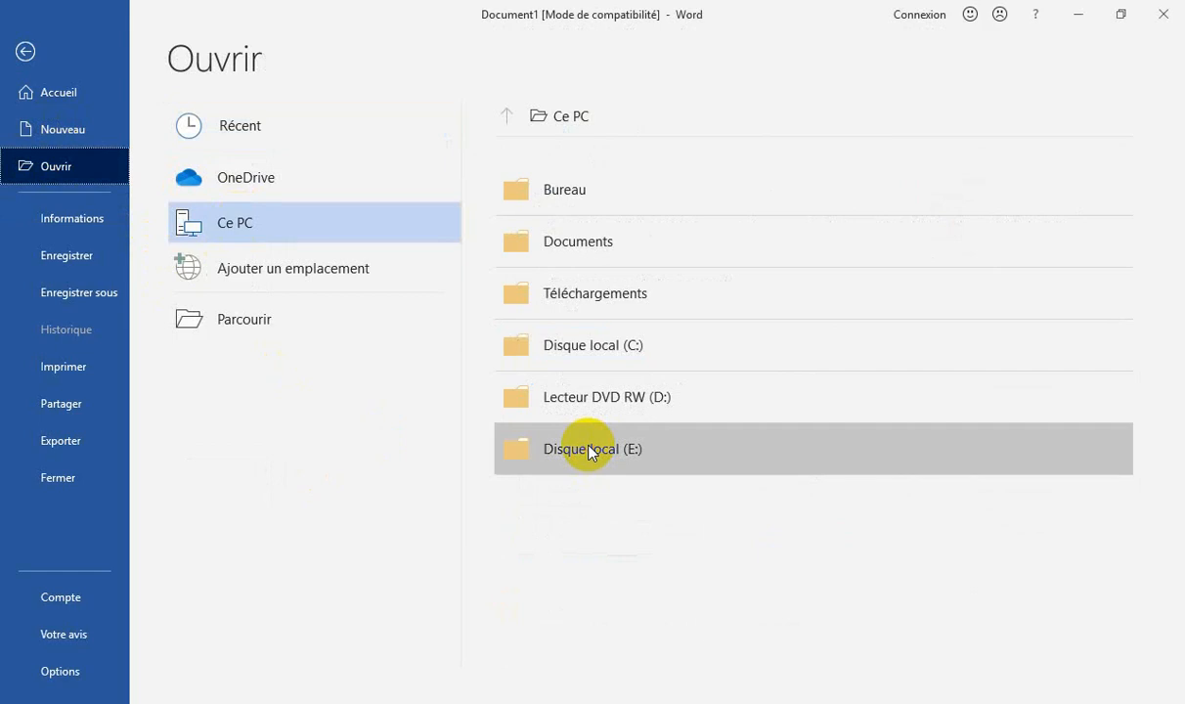
click(590, 449)
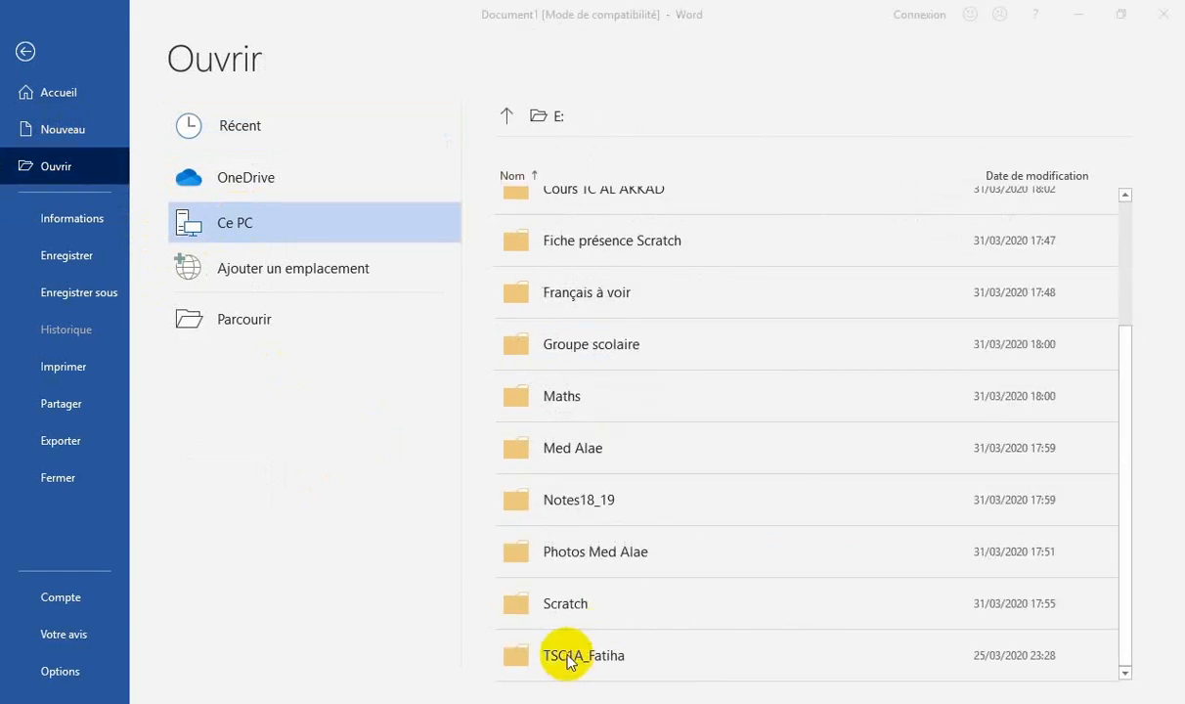
click(568, 658)
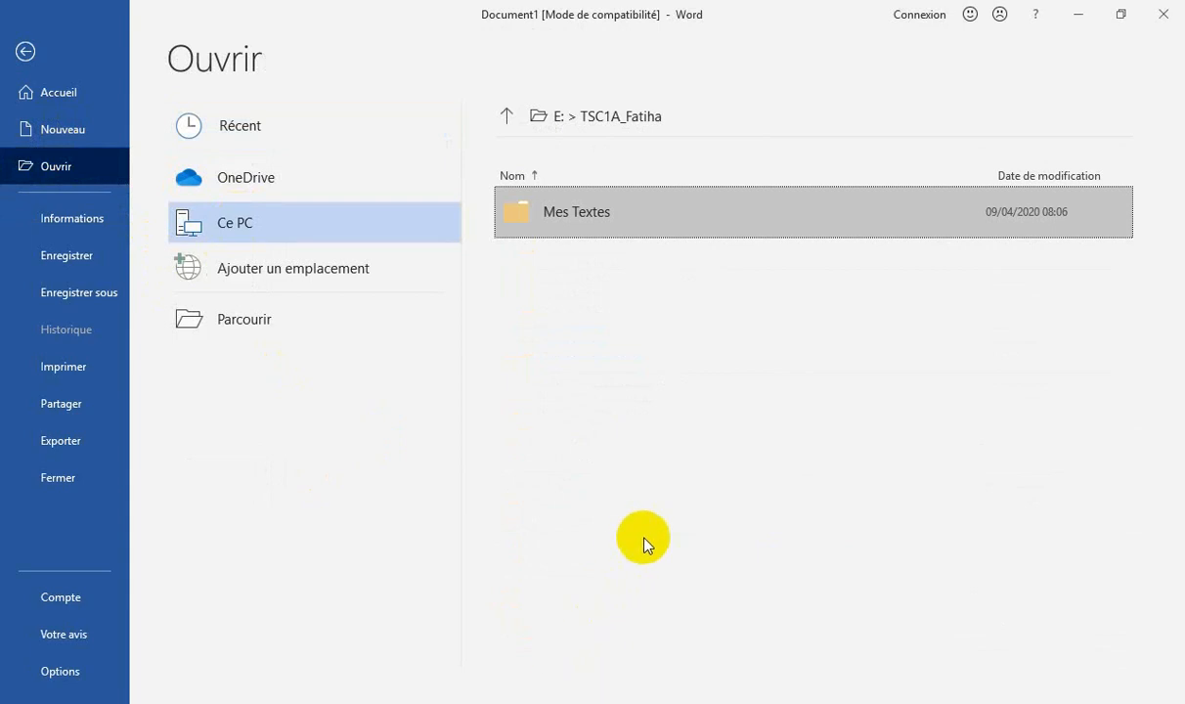
click(580, 221)
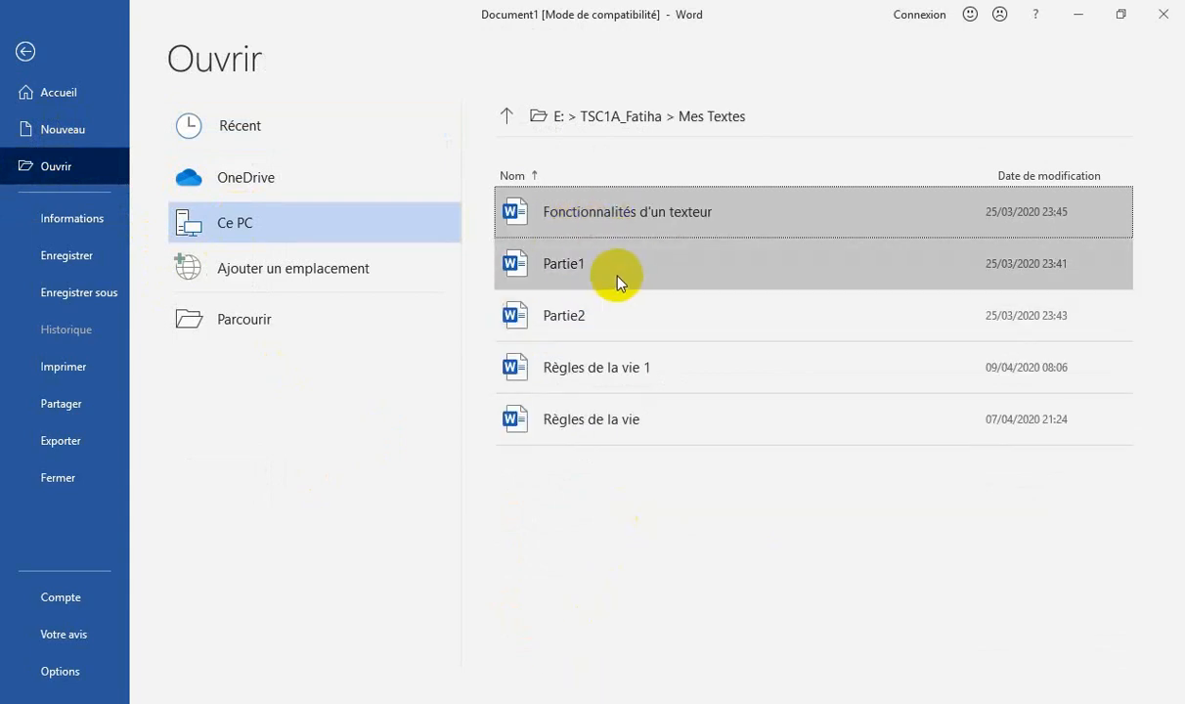
click(626, 422)
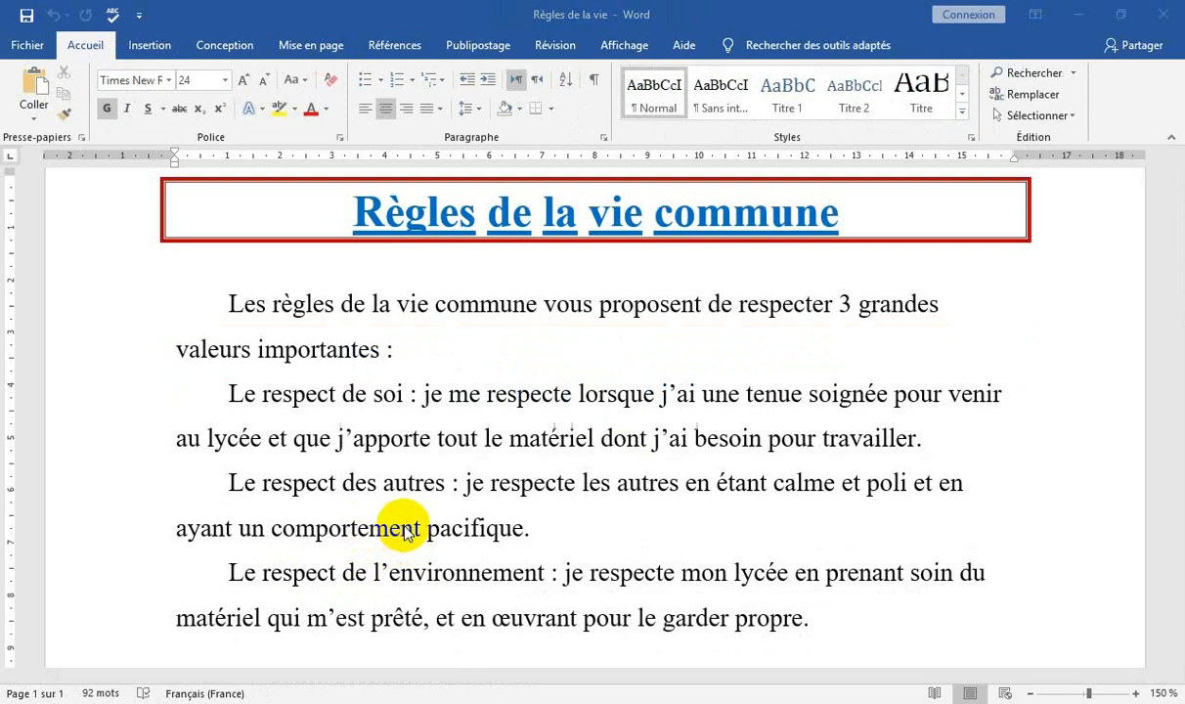
Step: Insert two page breaks after the last paragraph, ending in "garder propre."
click(147, 45)
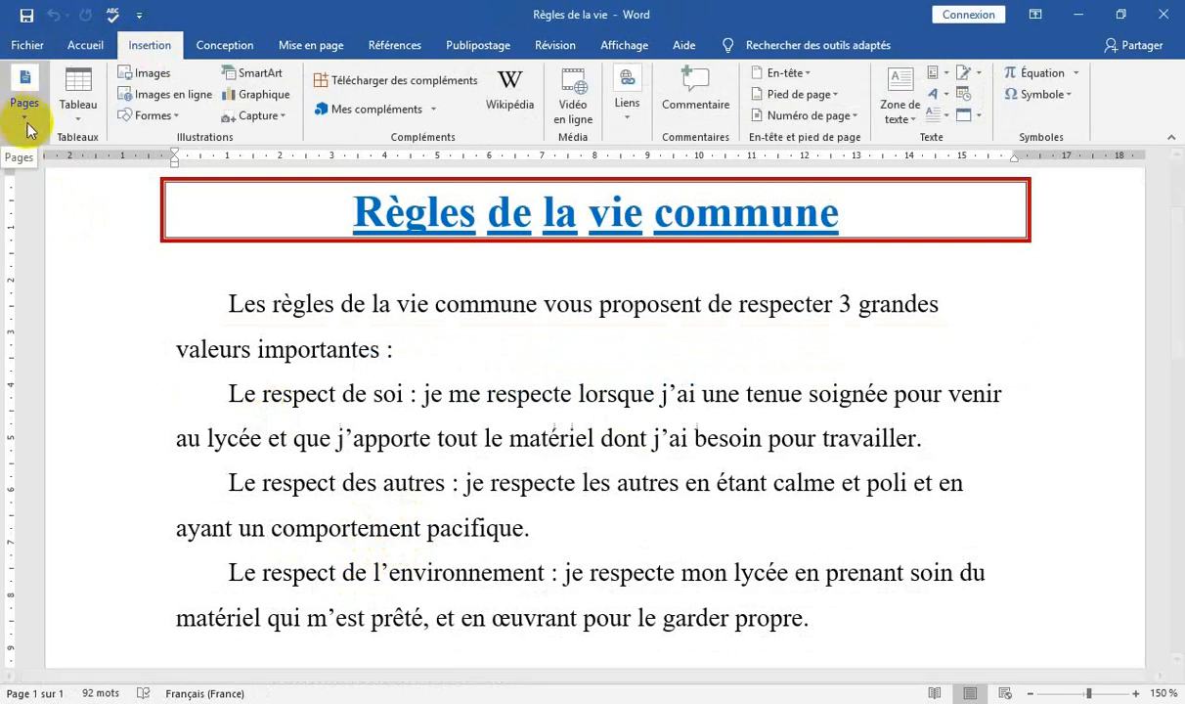
click(832, 619)
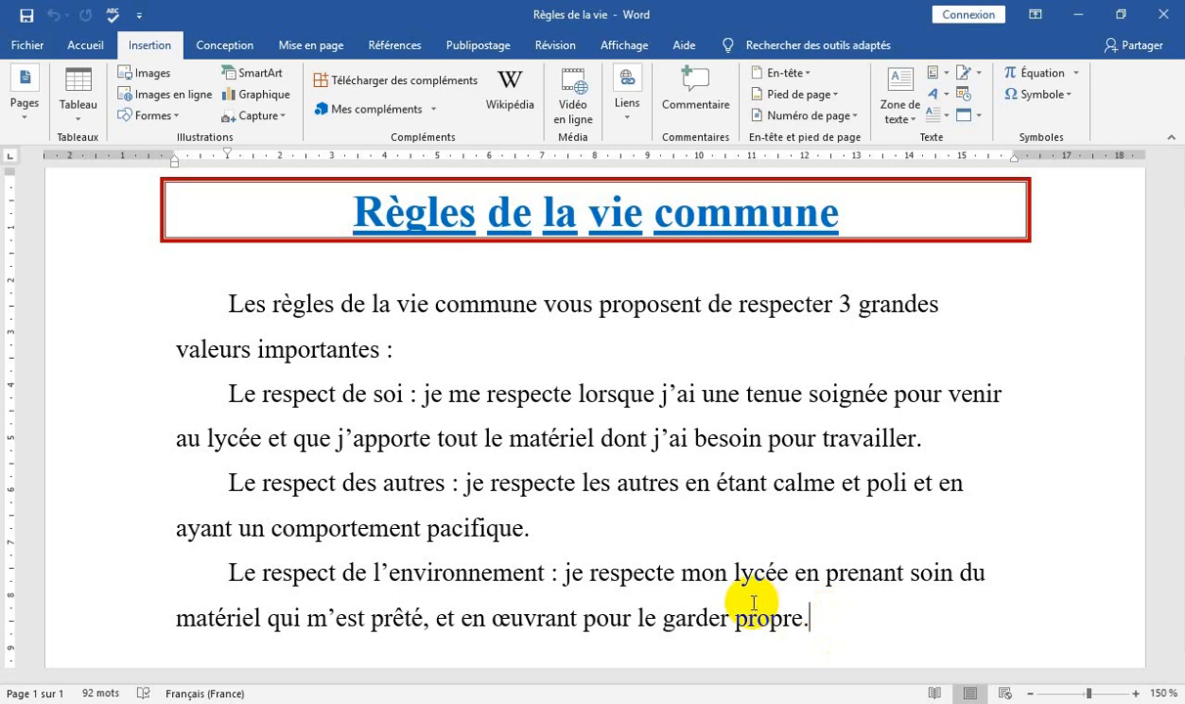
click(23, 98)
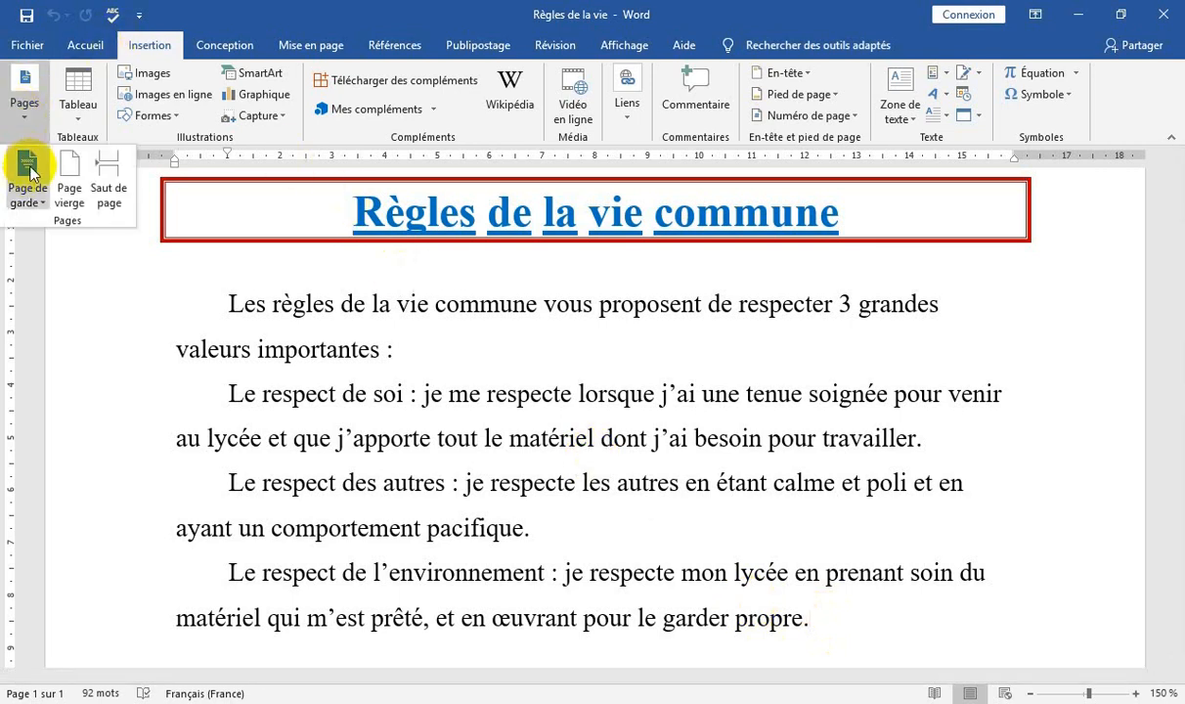
click(111, 185)
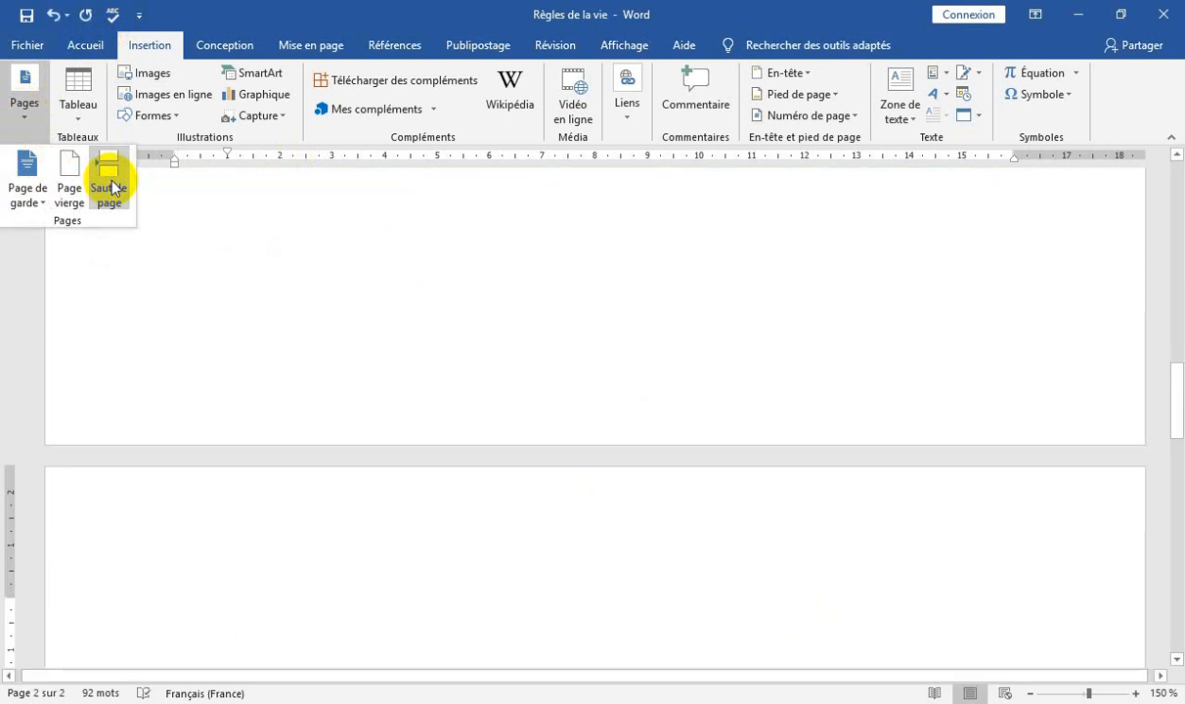
click(112, 185)
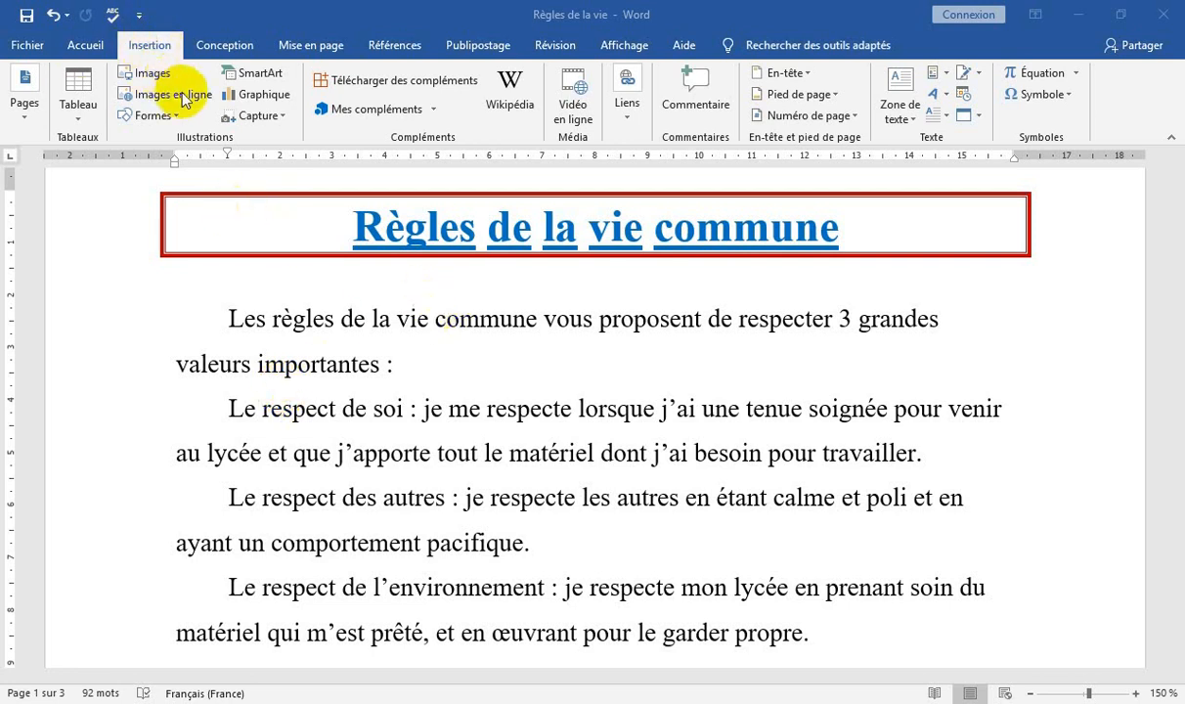
Step: Add page numbers at the bottom of the pages in the Cercle style, check them on the pages, and leave footer editing
click(853, 118)
click(855, 118)
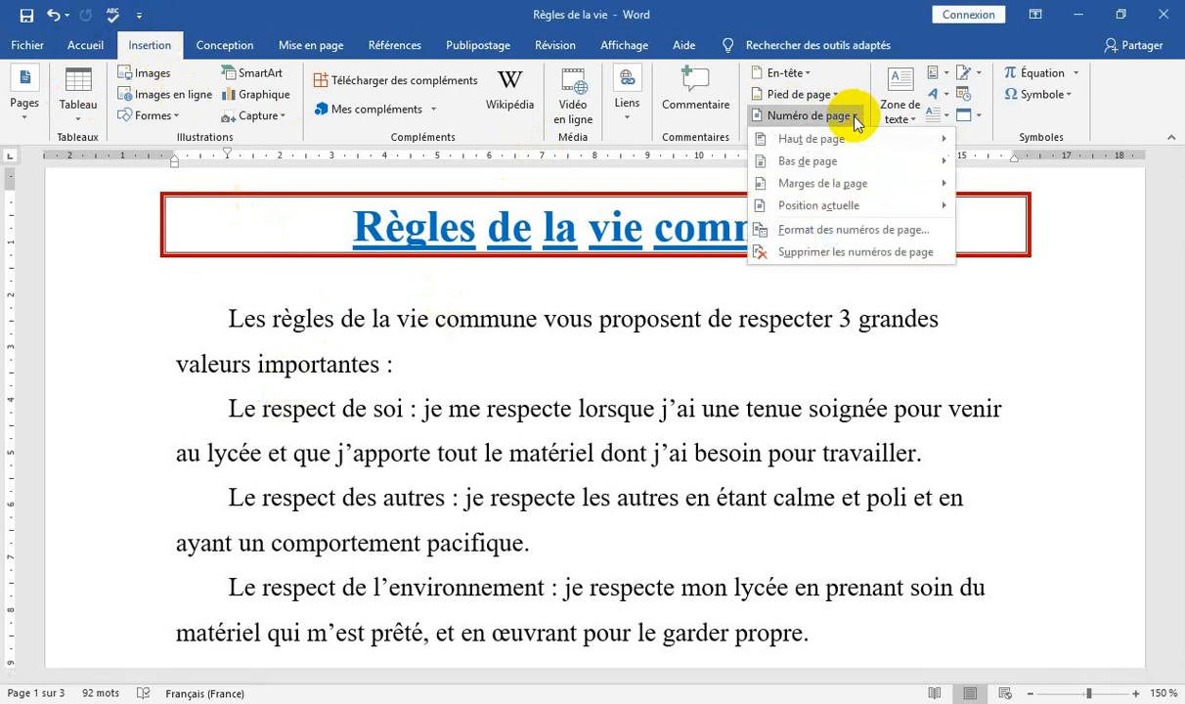
mouse_move(820, 146)
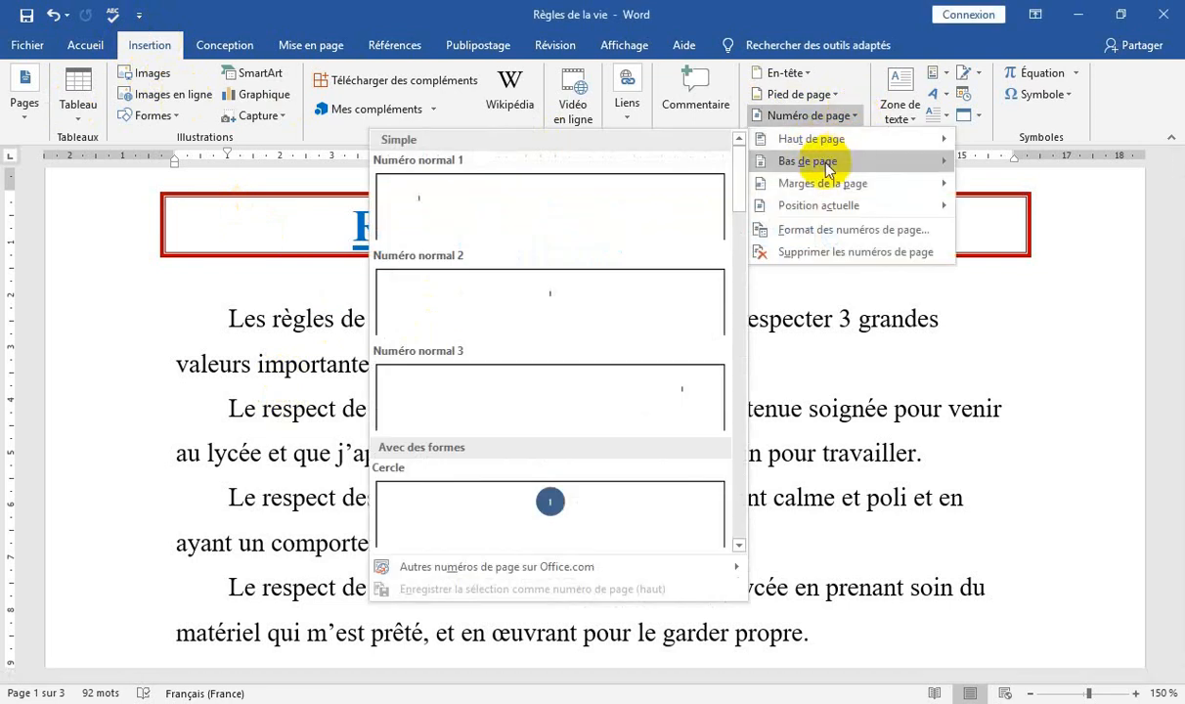
mouse_move(824, 168)
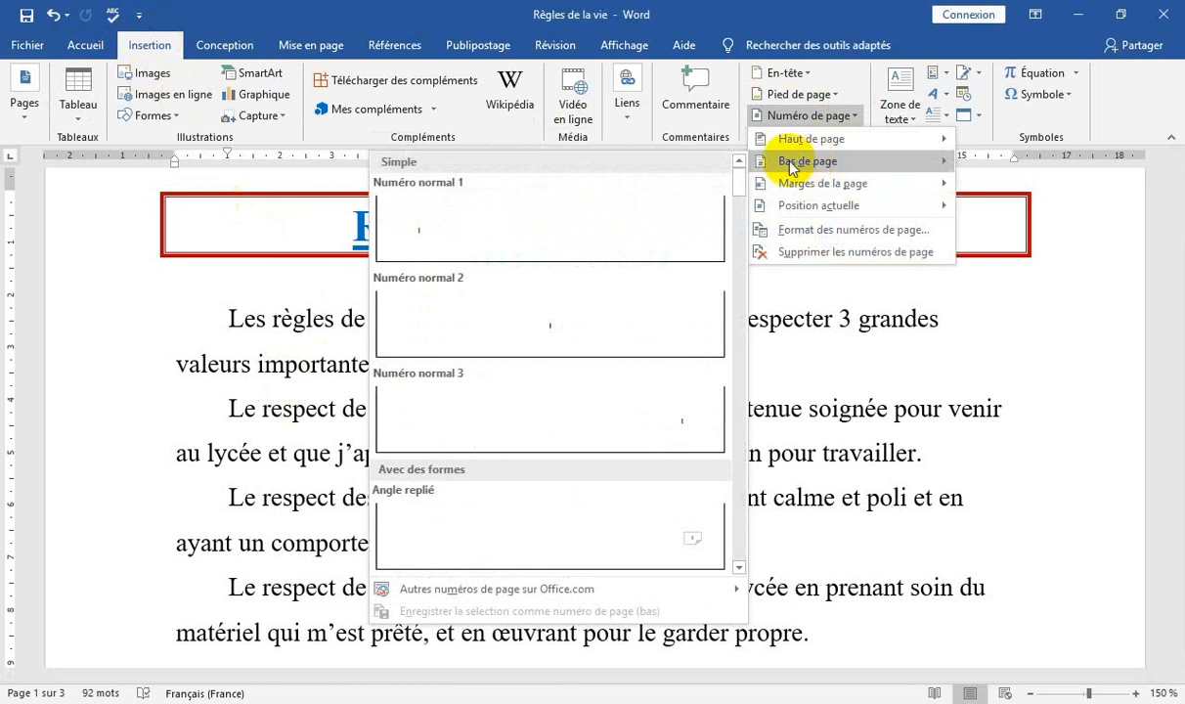
click(737, 567)
click(738, 567)
click(738, 567)
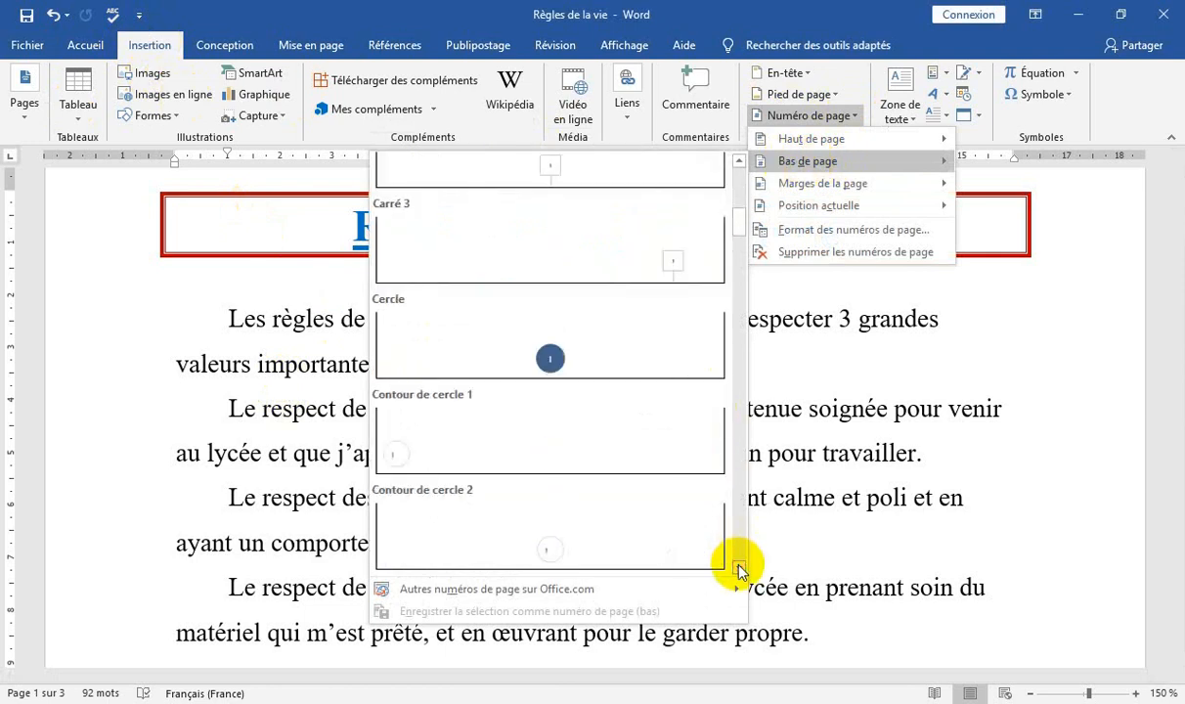
click(579, 358)
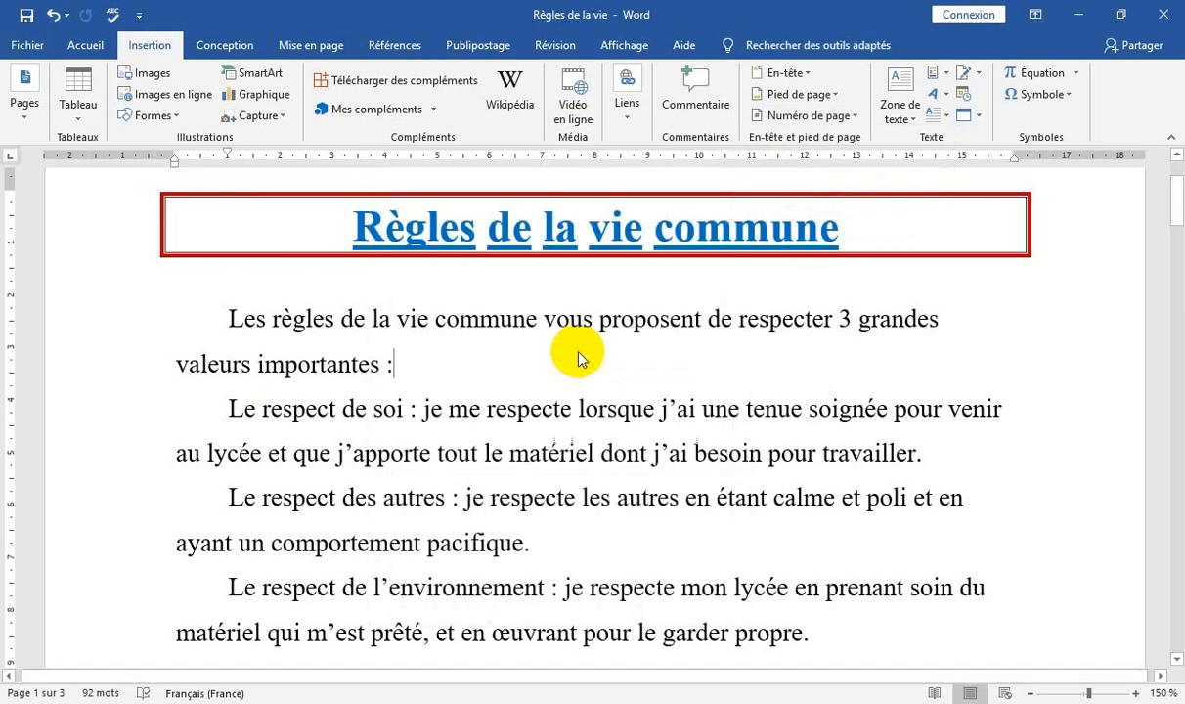
click(1176, 660)
drag(1177, 660, 1176, 659)
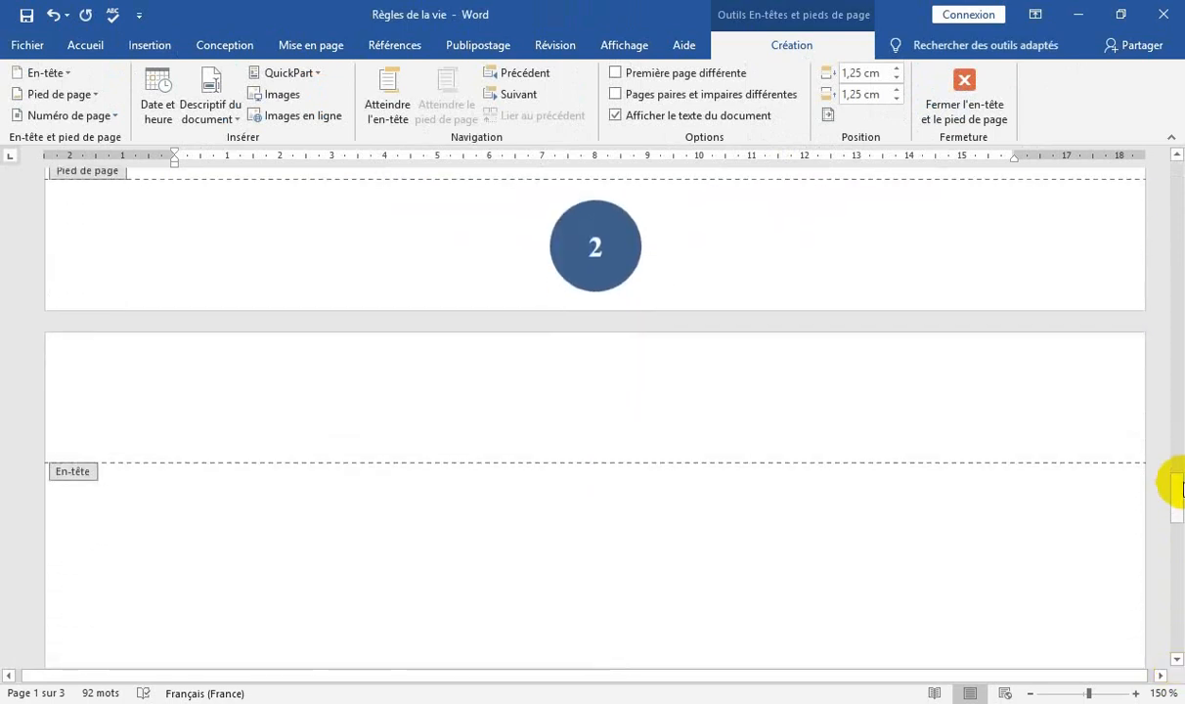
drag(1178, 498, 1151, 180)
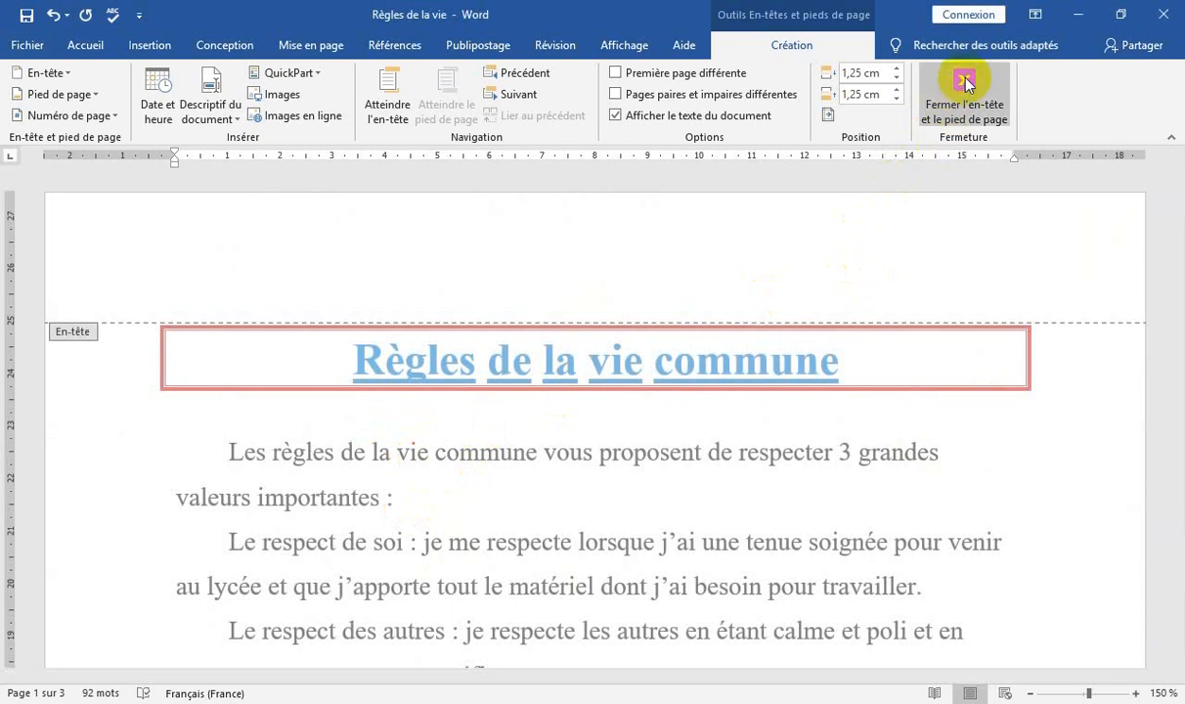
click(963, 80)
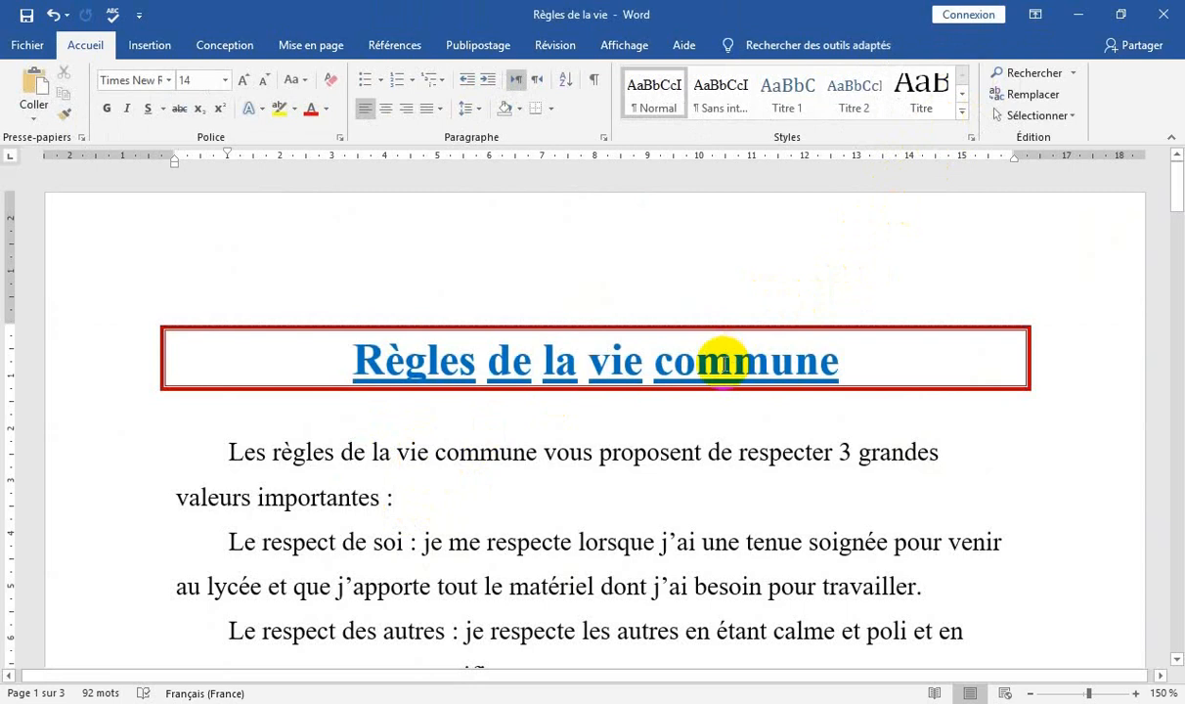
Step: Copy the first body paragraph, "Les règles de la vie commune… valeurs importantes :", onto pages 2 and 3
click(229, 452)
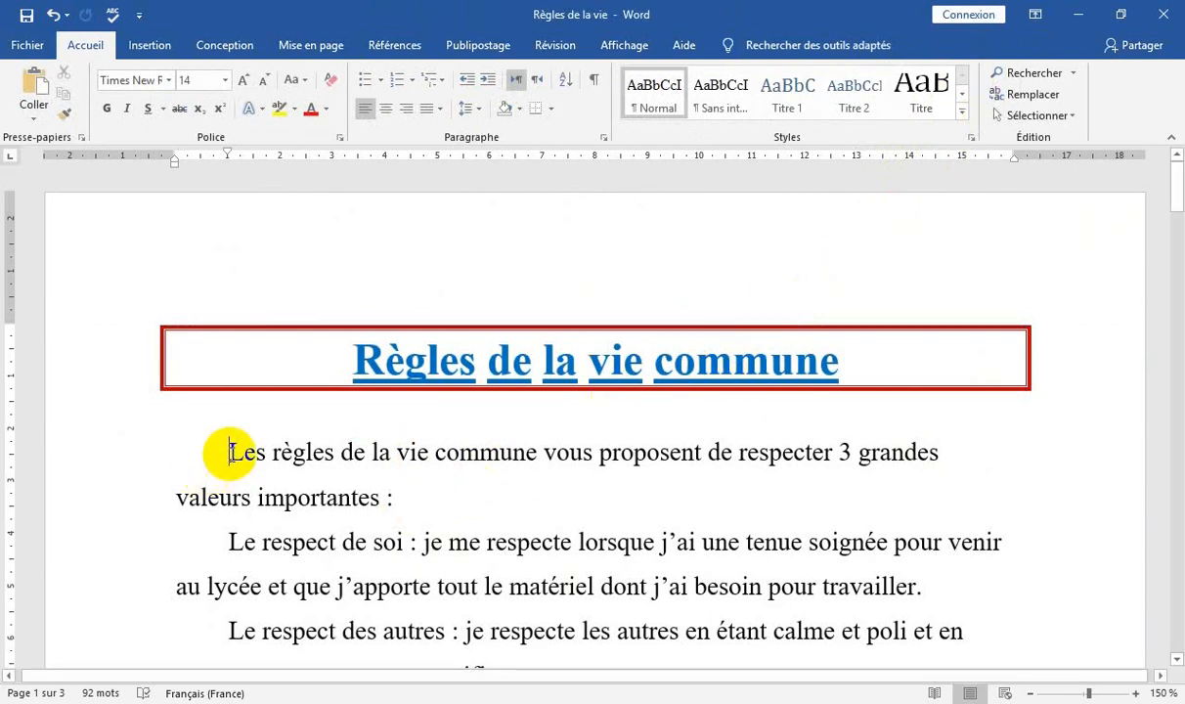
drag(235, 452, 418, 497)
key(ctrl+c)
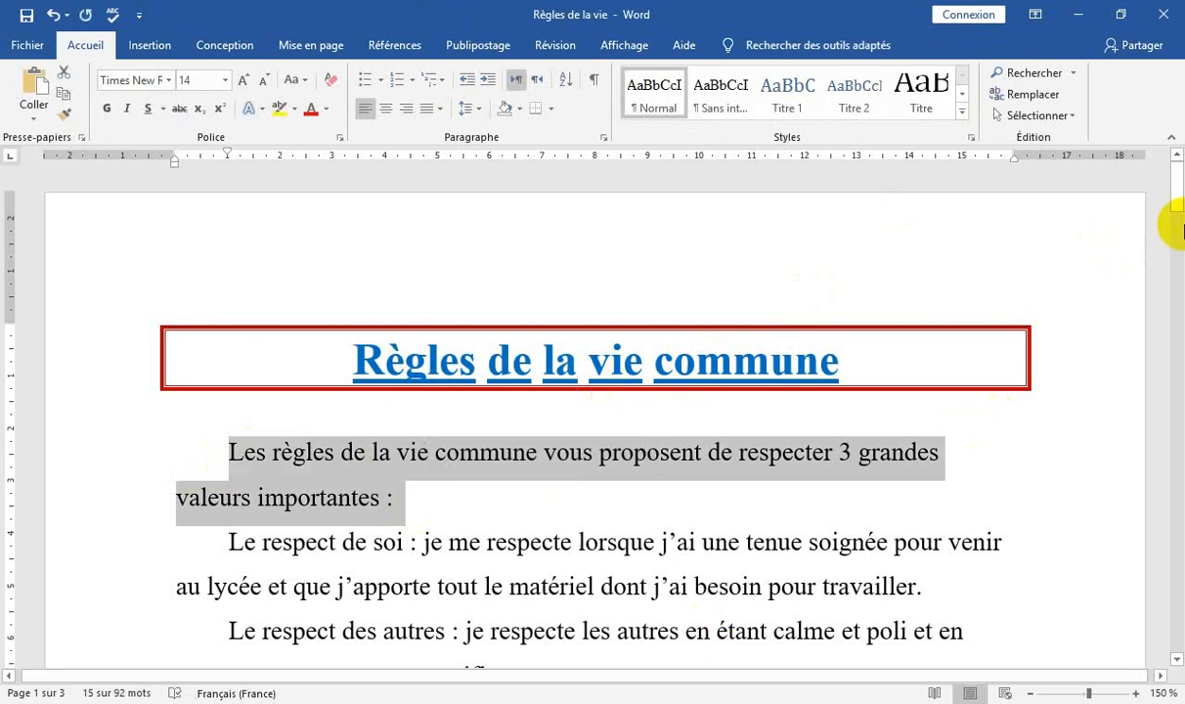
drag(1176, 186, 1178, 333)
drag(1180, 338, 1177, 188)
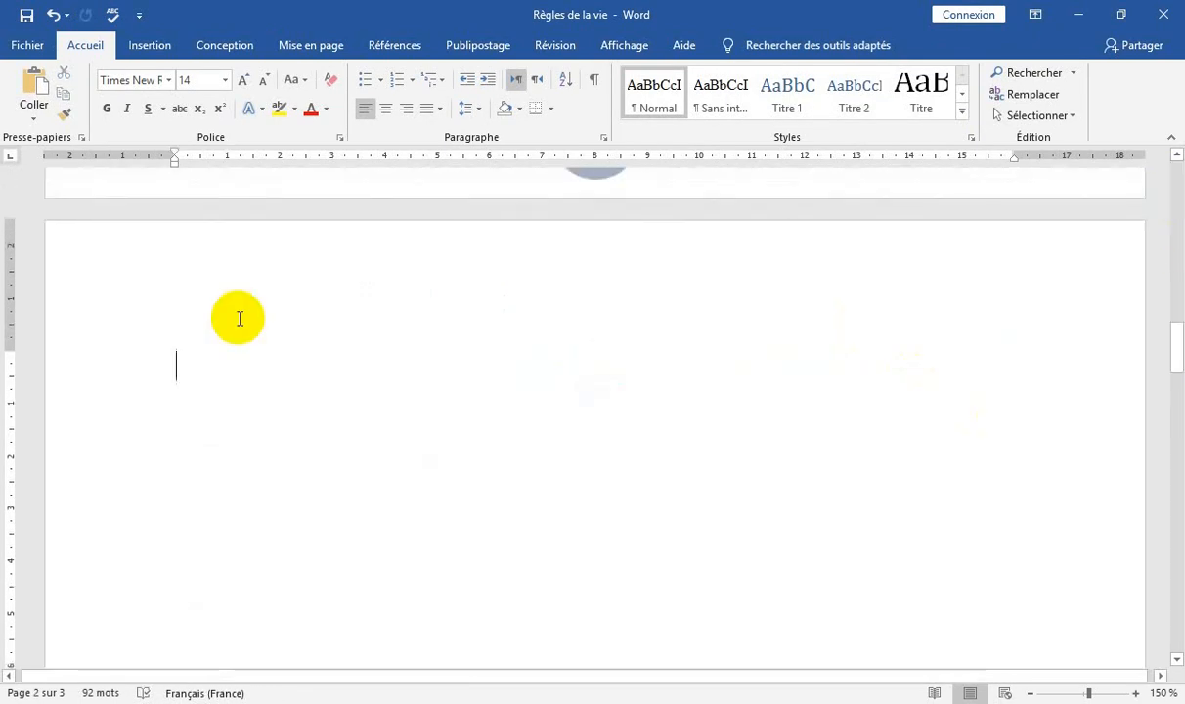
key(ctrl+v)
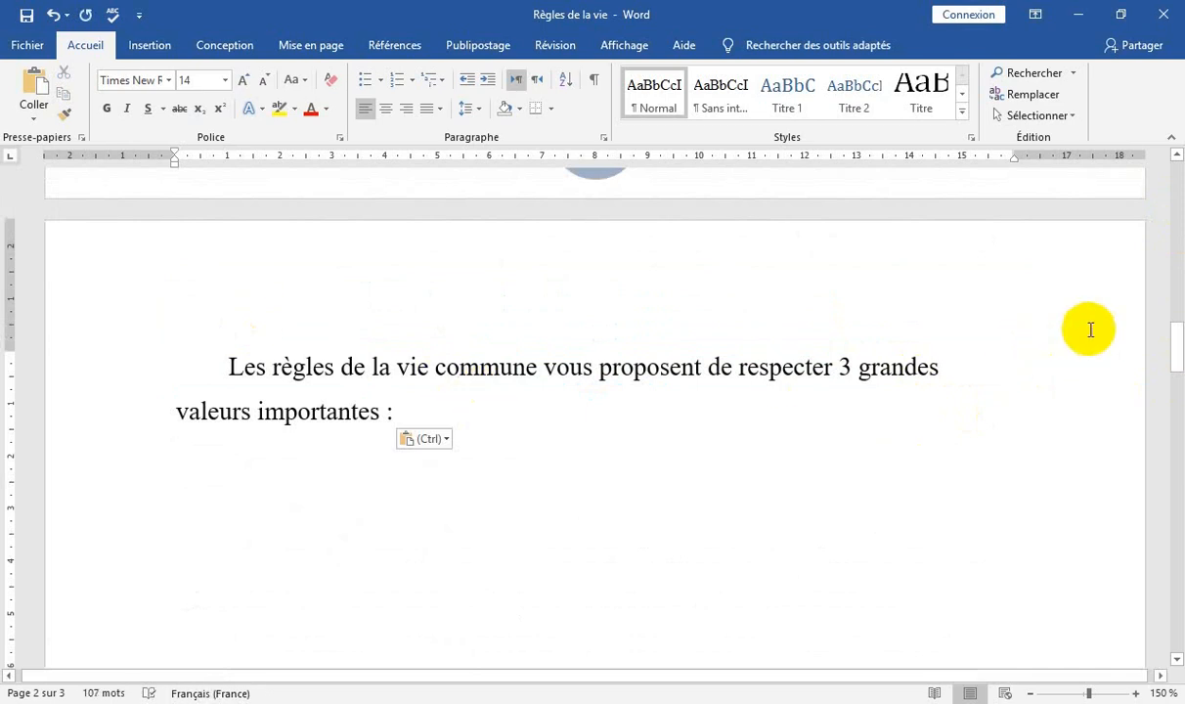
drag(1177, 346, 1177, 493)
key(ctrl+v)
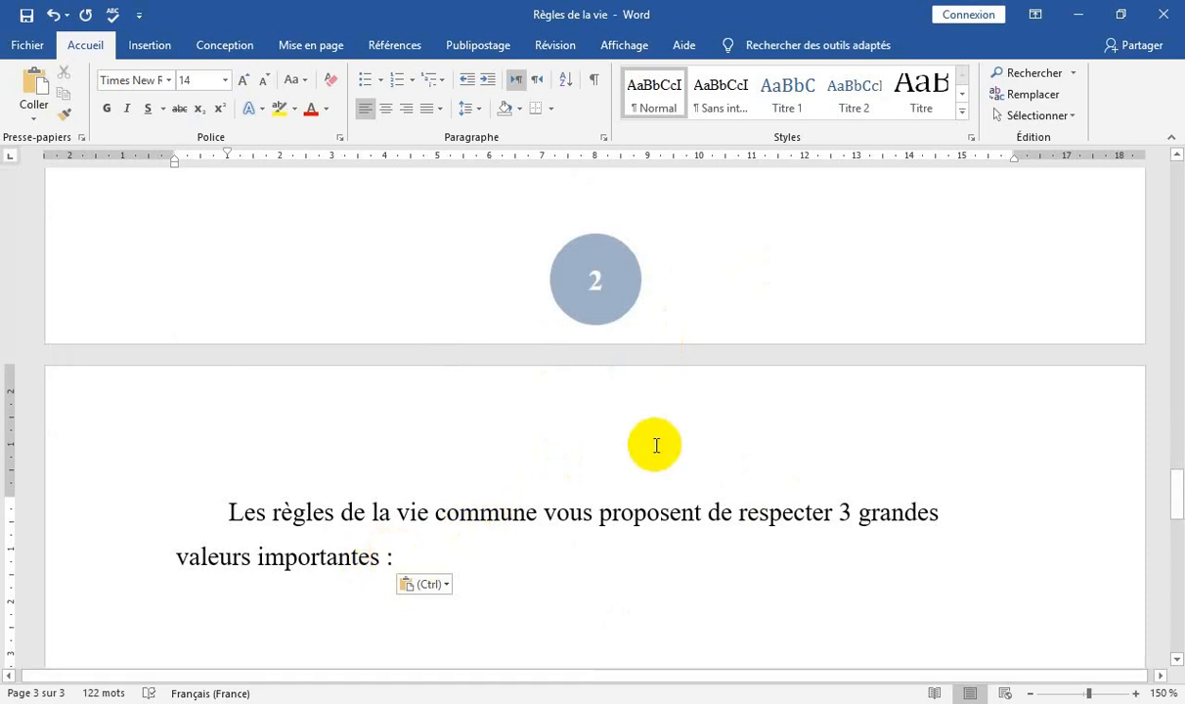
Step: Insert a header in the Vide style on the first page with the text "Formation"
scroll(658, 446, up, 18)
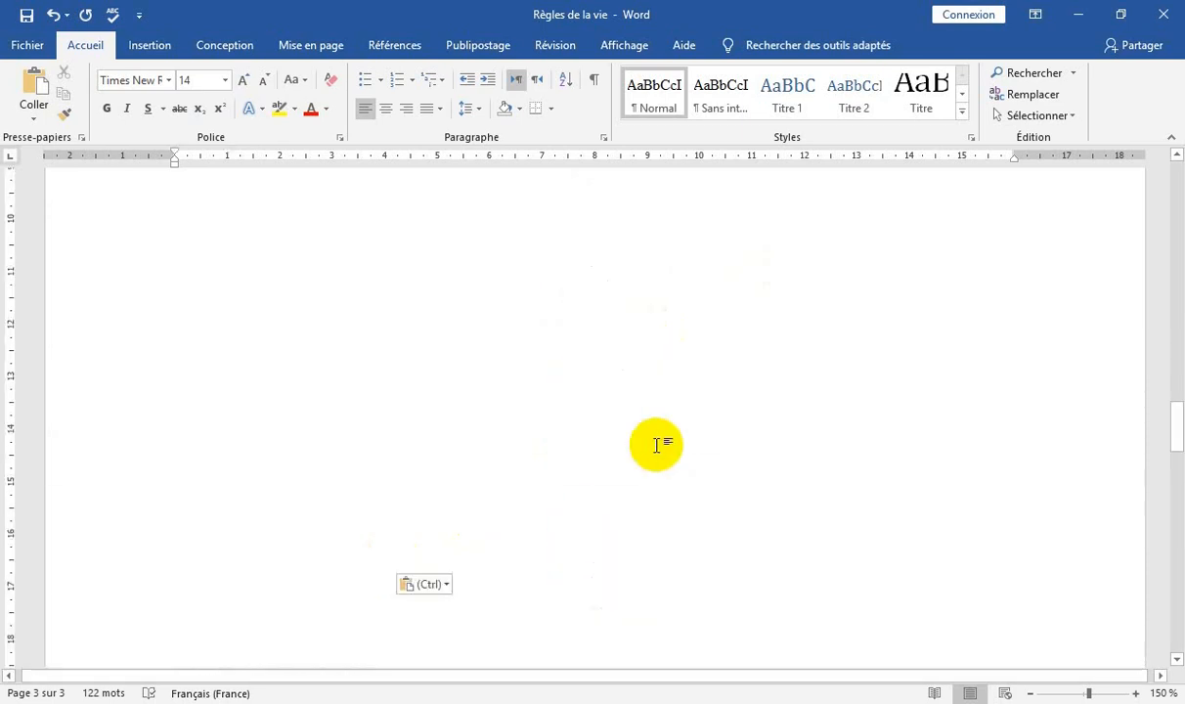
key(ctrl+Home)
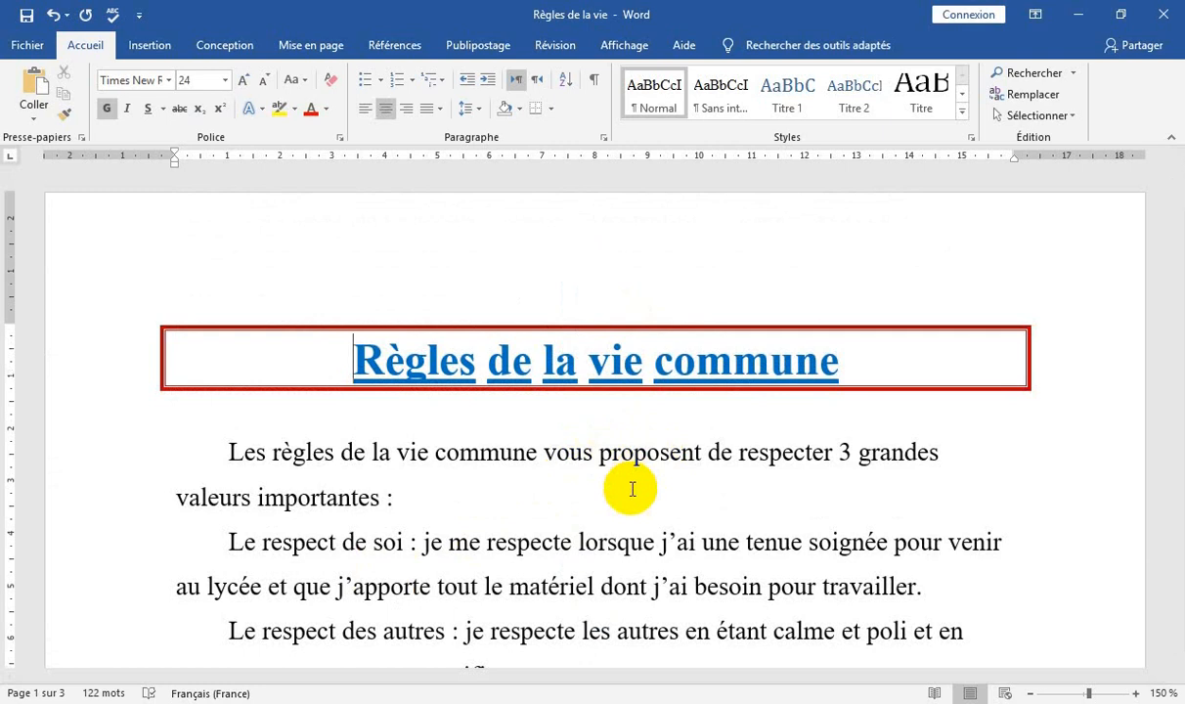
click(152, 46)
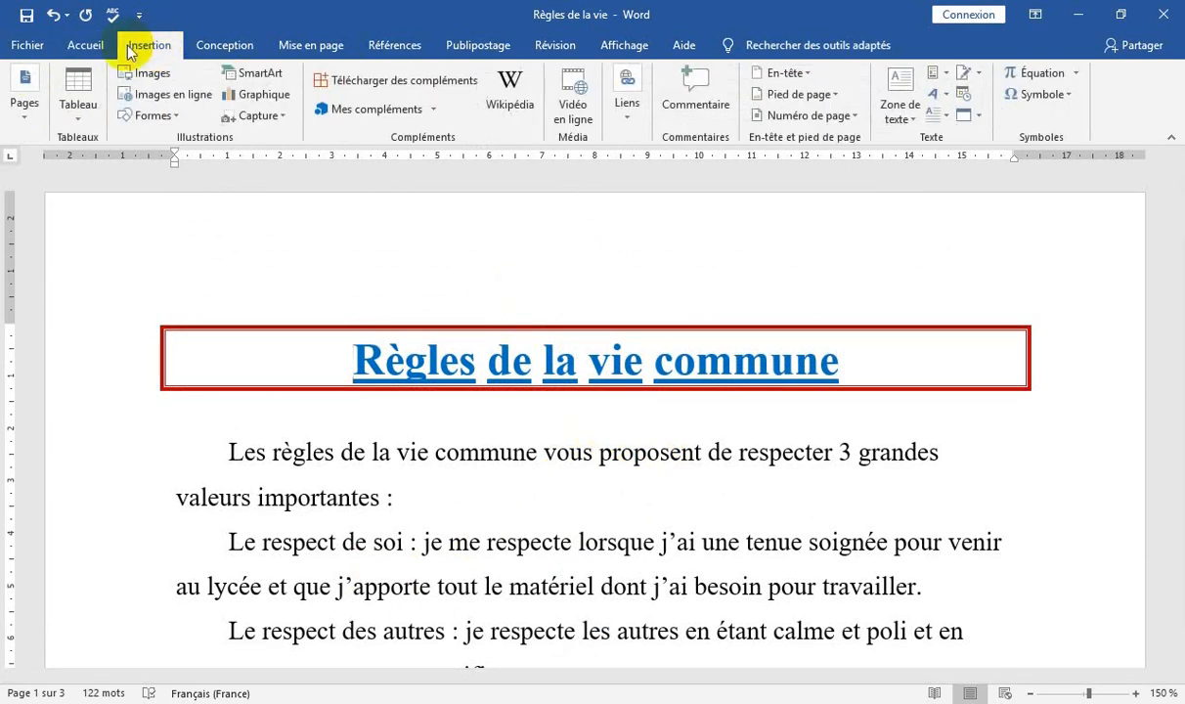
click(787, 73)
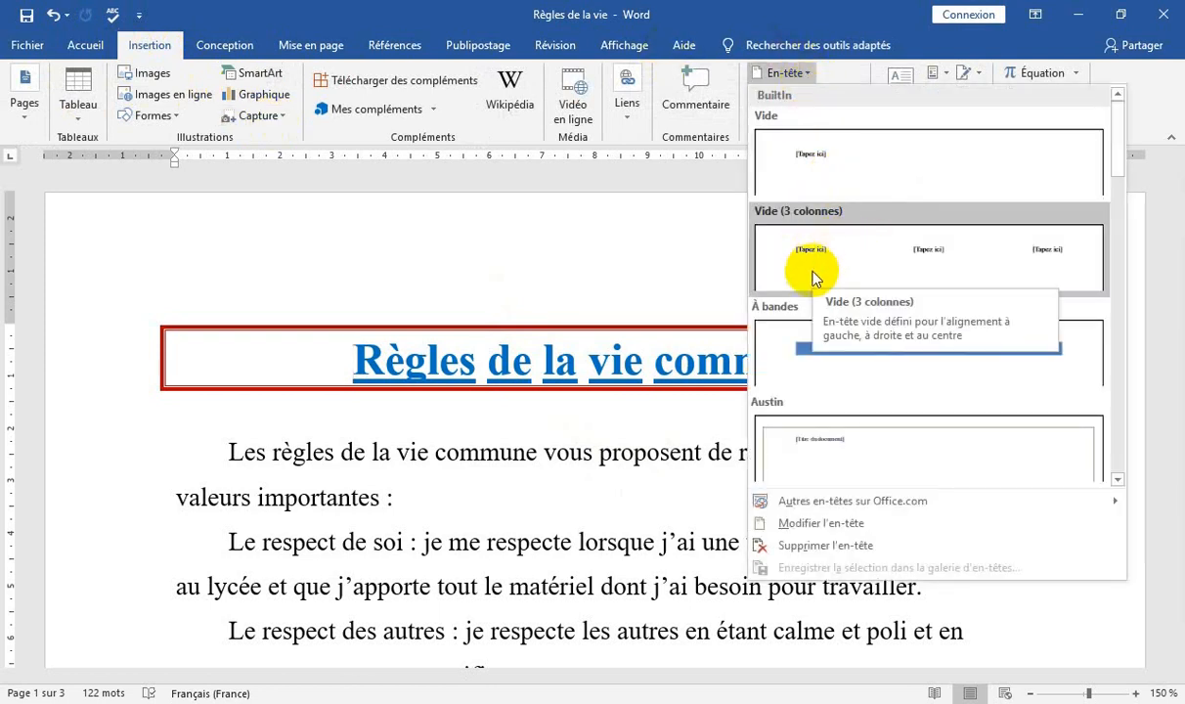
click(807, 160)
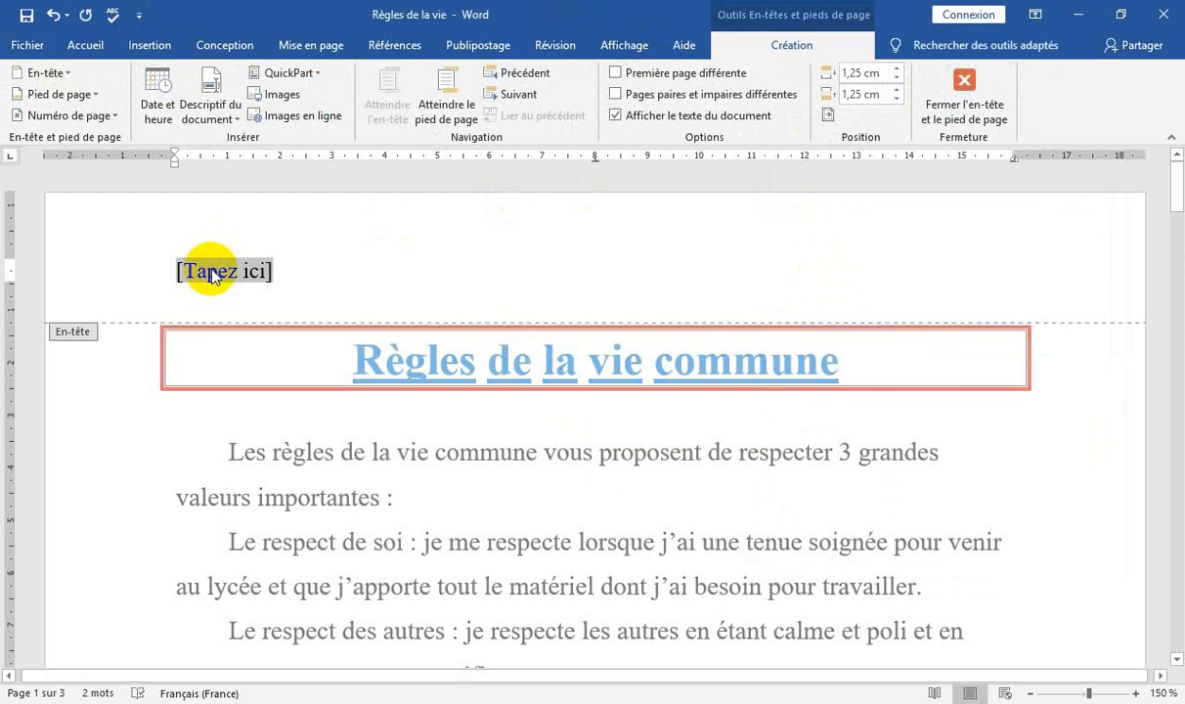
text(Formation)
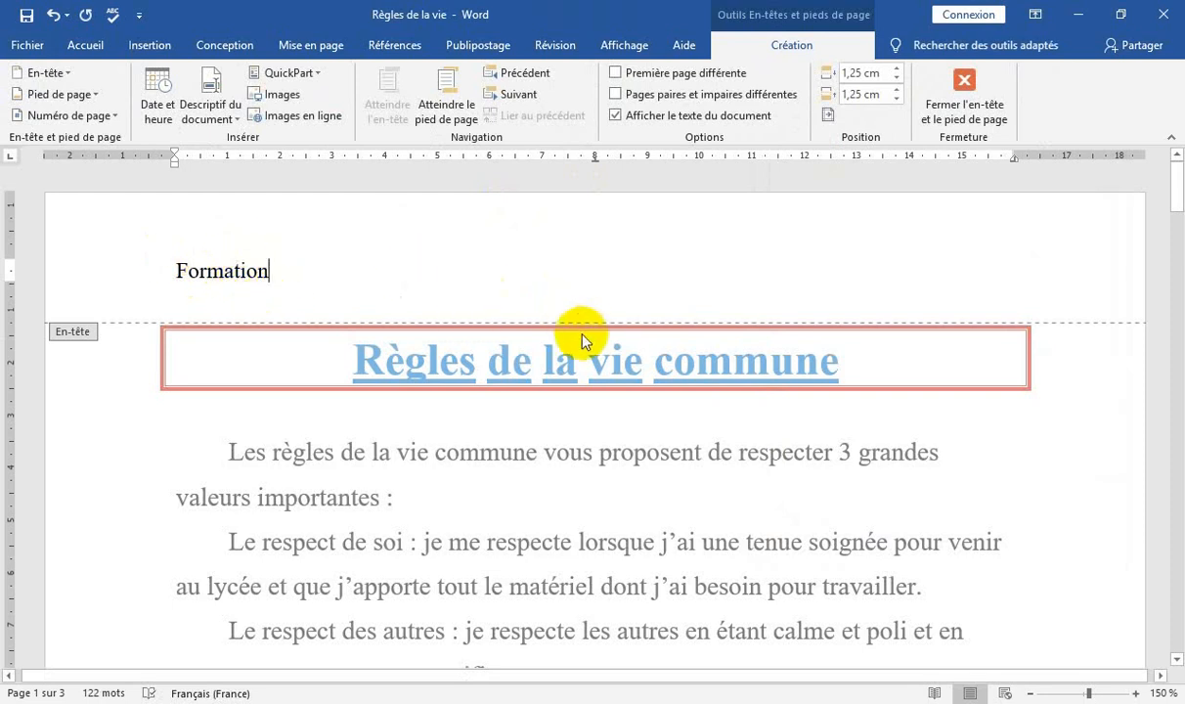
Step: Add the text "Traitement de textes" to the footer and leave header and footer editing
click(438, 106)
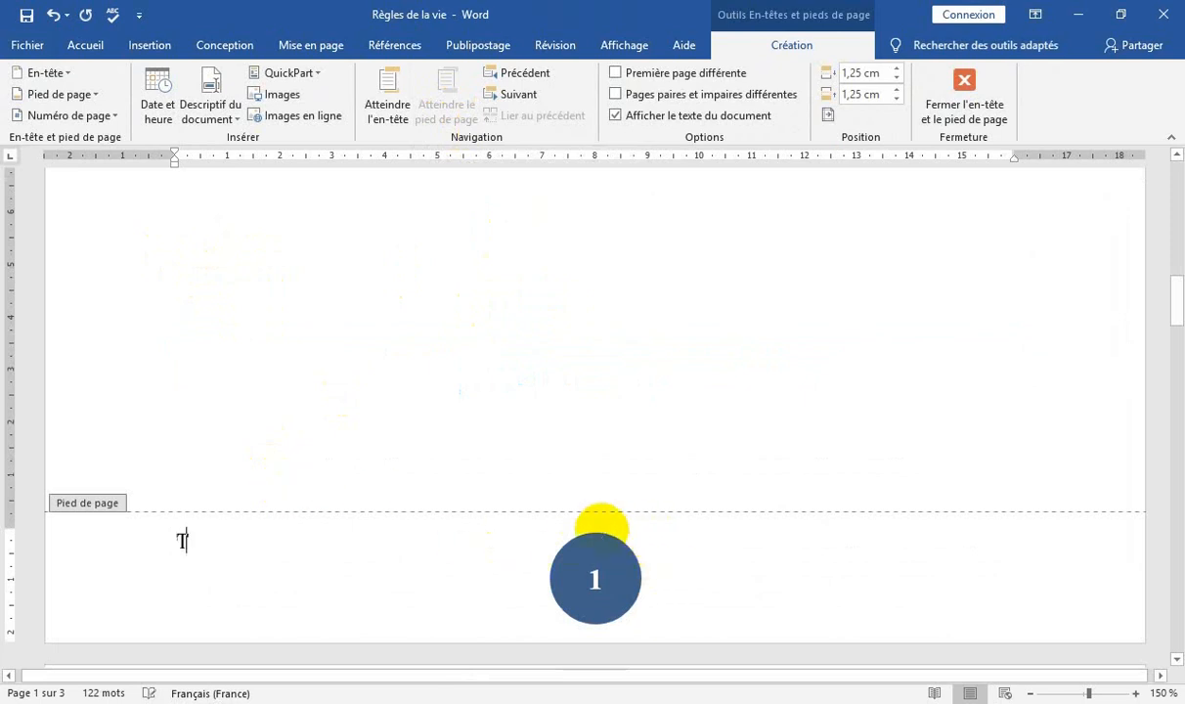
text(raitement de textes)
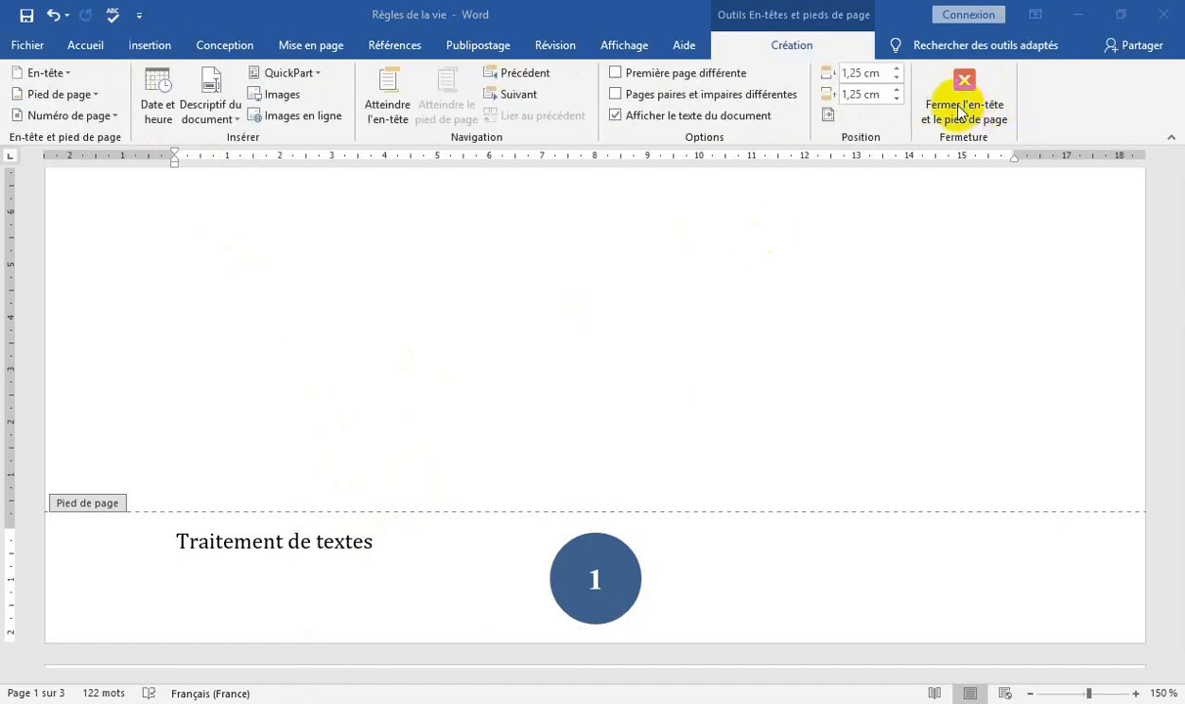
click(960, 113)
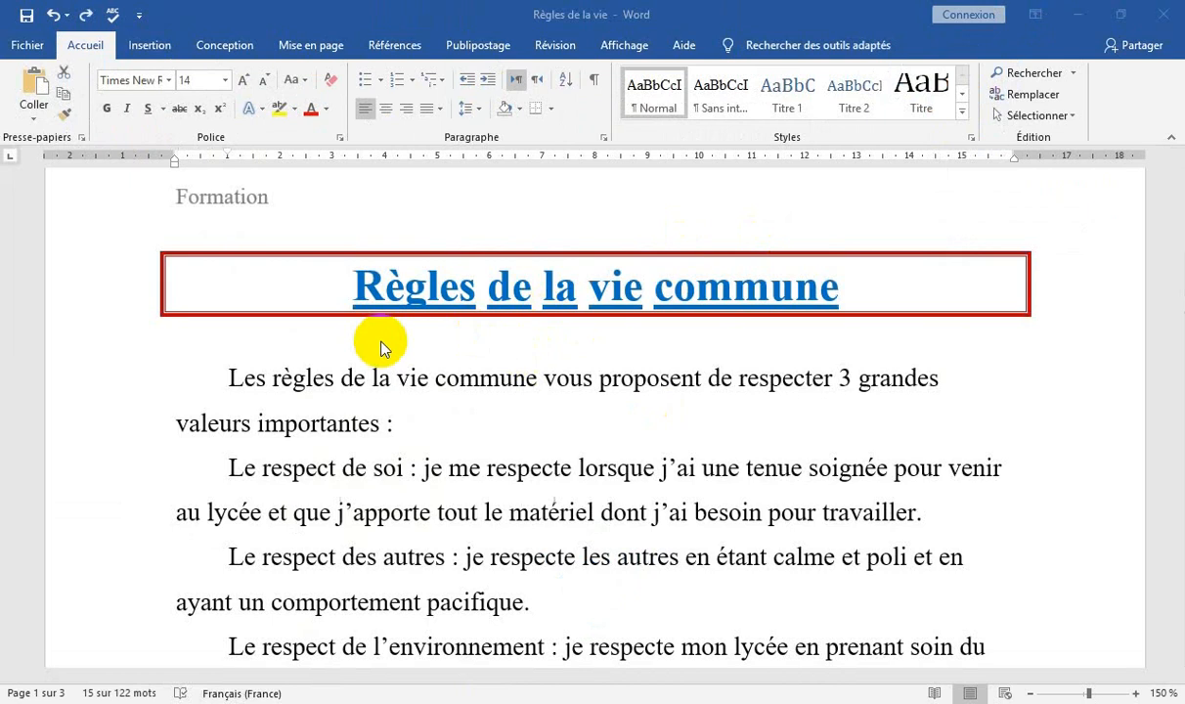
Step: Show the navigation pane and browse pages 2 and 3 through their thumbnails, ending on page 2
click(622, 49)
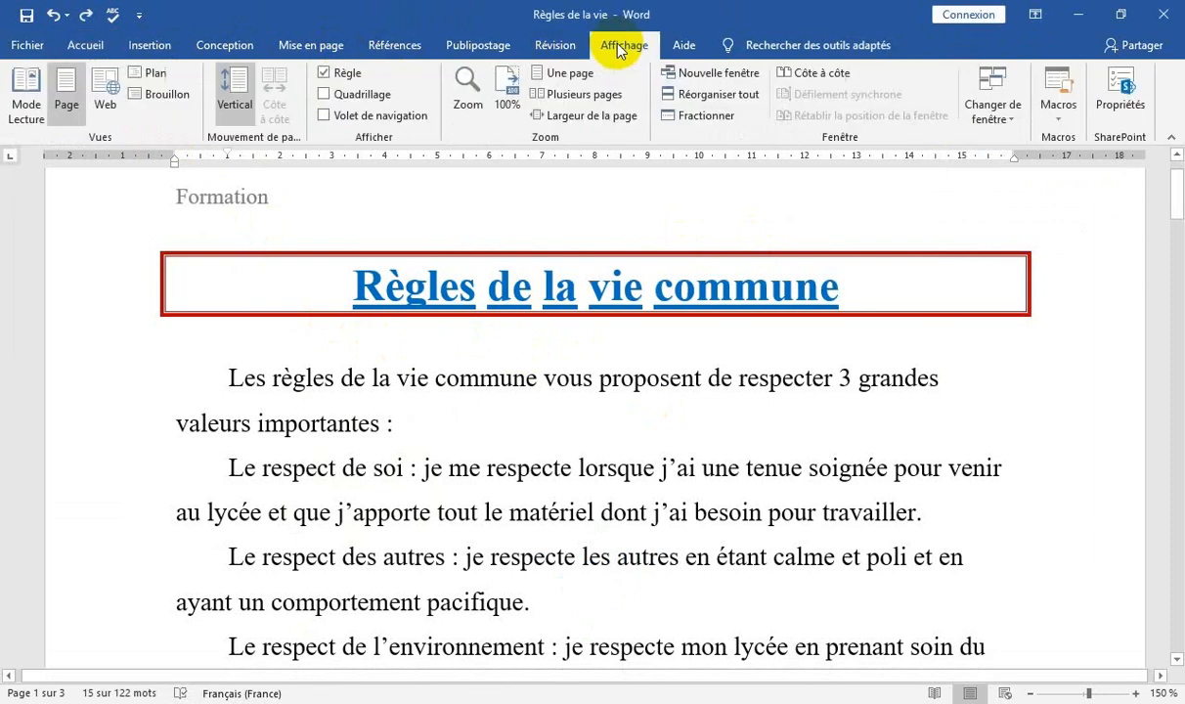
click(324, 116)
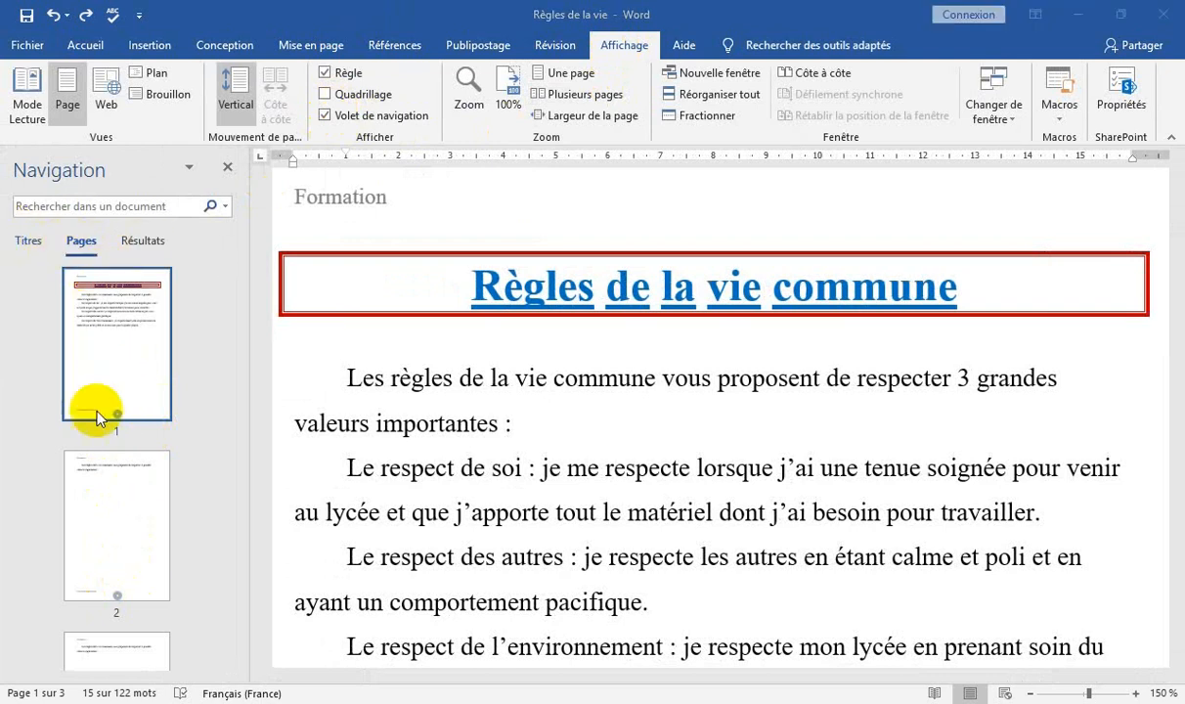
click(99, 463)
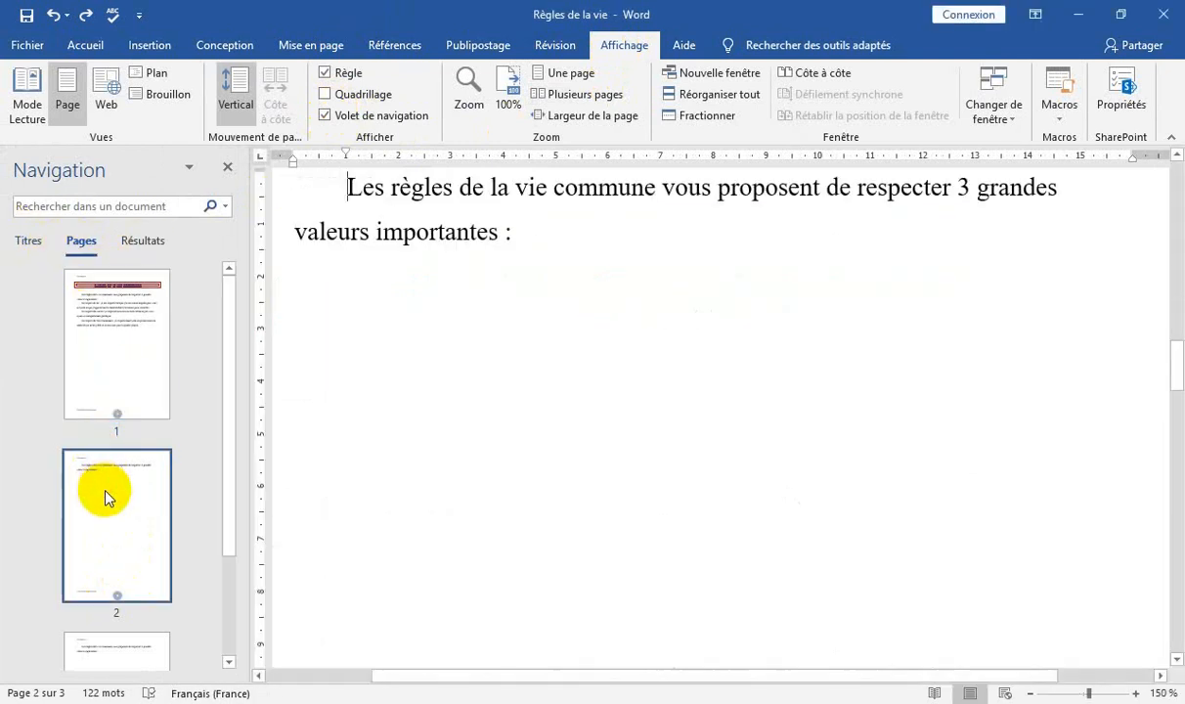
click(117, 655)
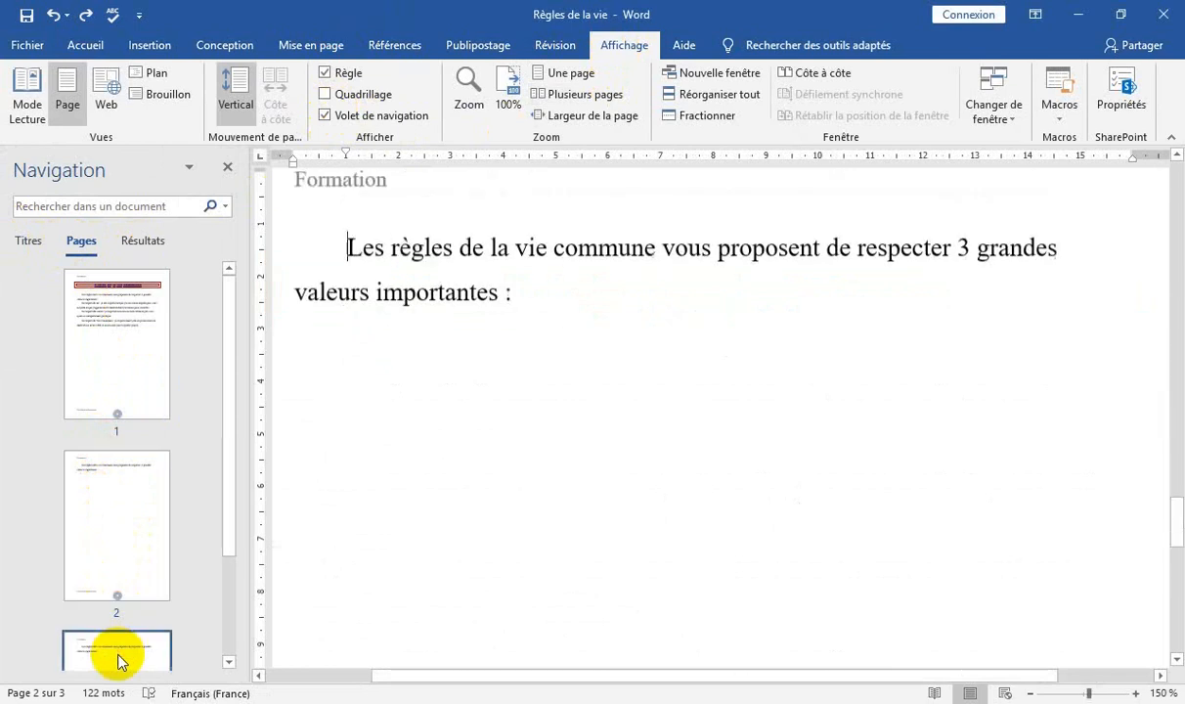
click(111, 492)
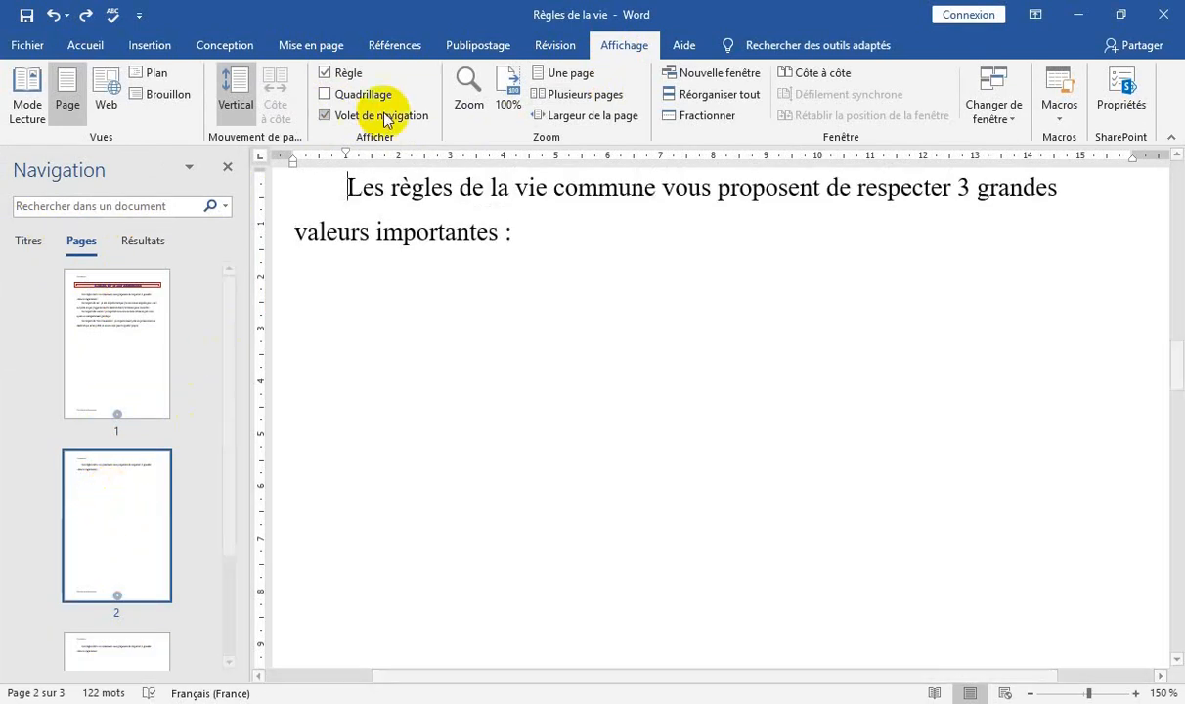
Step: Hide and reopen the navigation pane, and show the formatting marks in the document
click(327, 116)
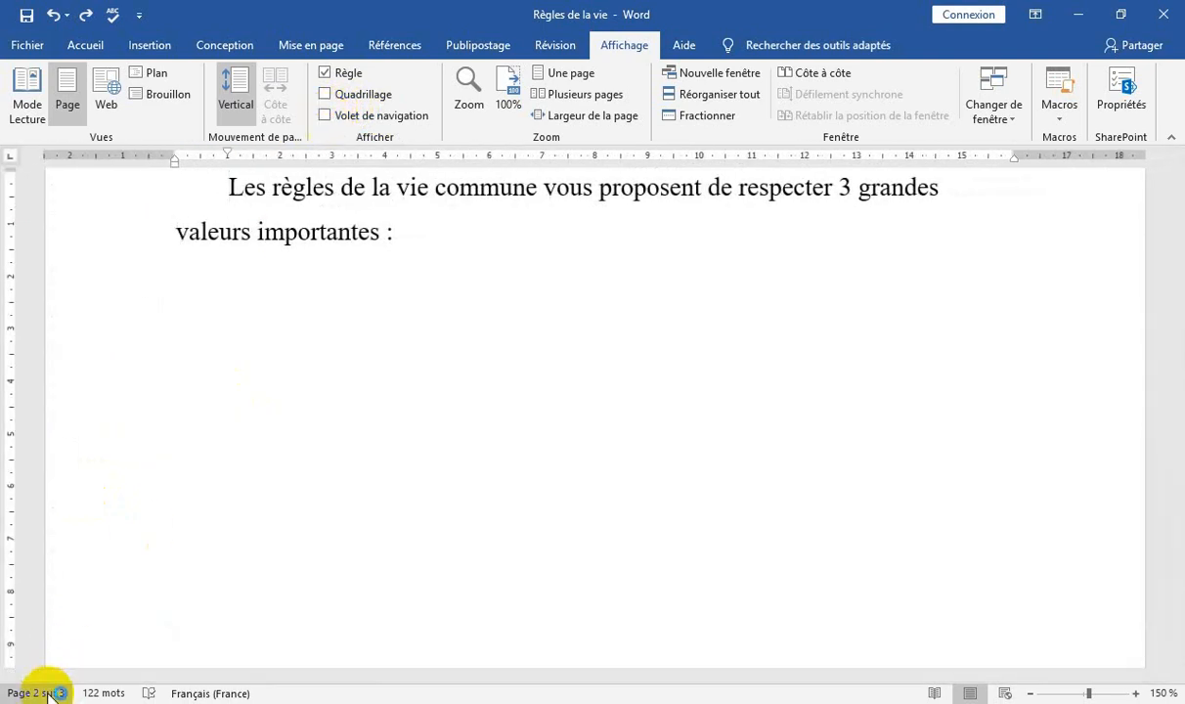
click(37, 693)
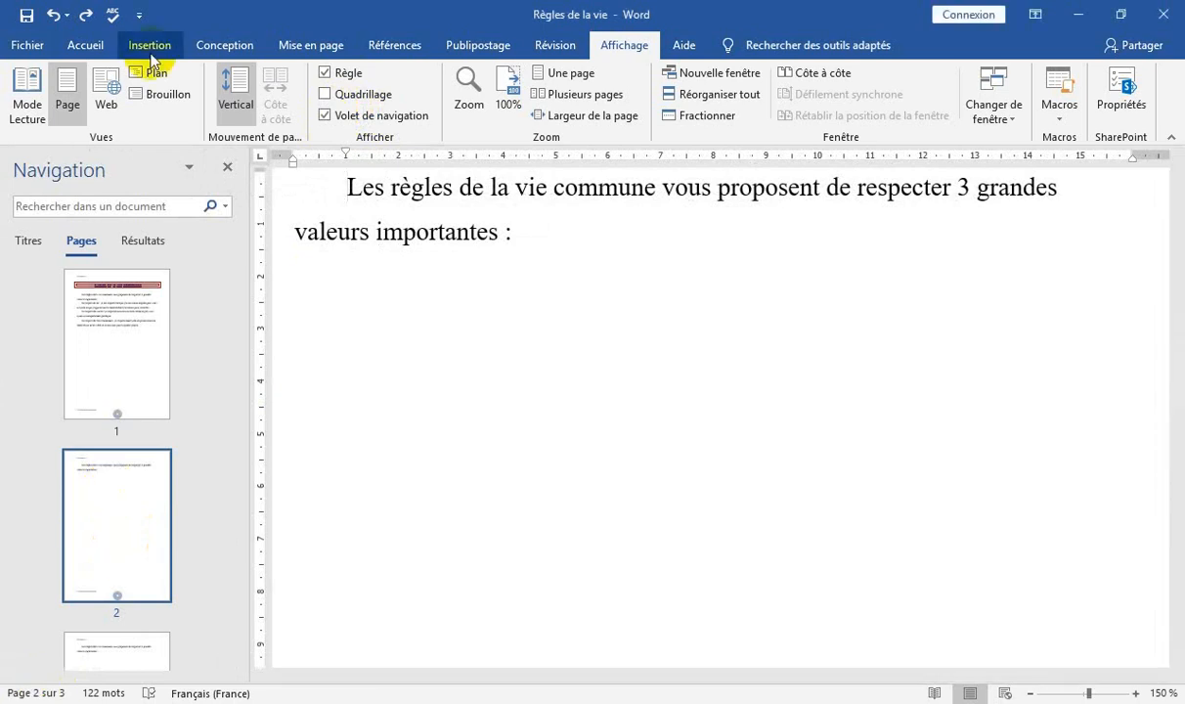
click(85, 48)
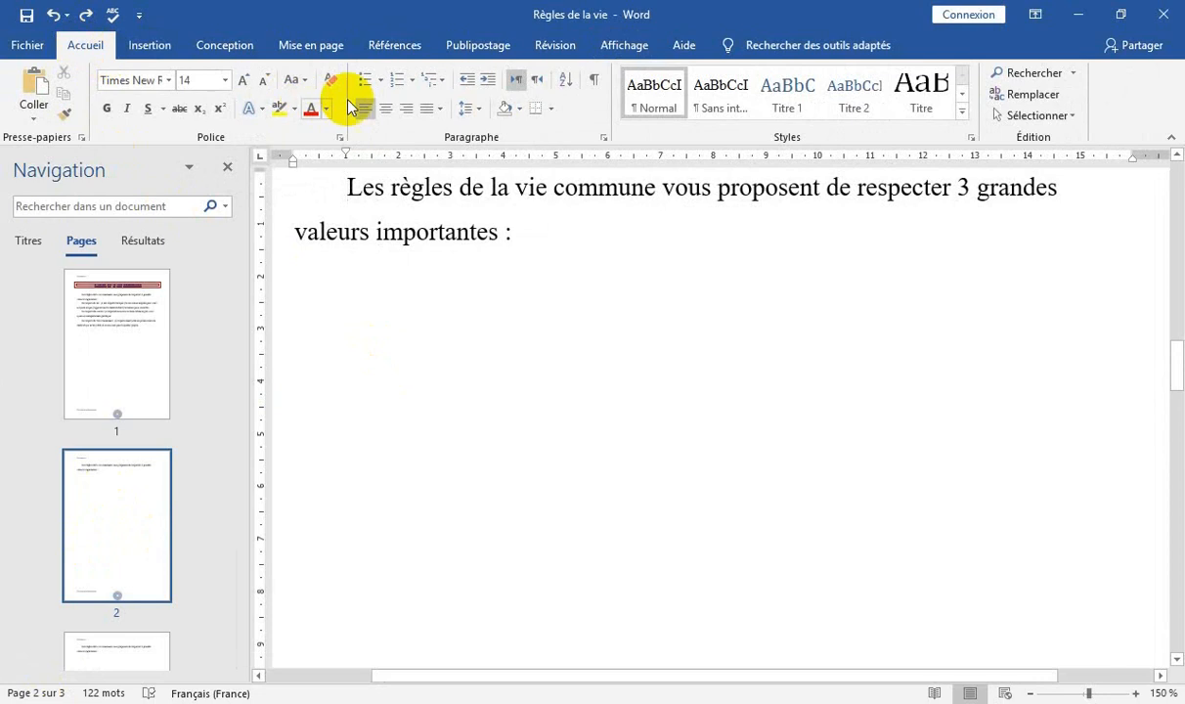
click(593, 84)
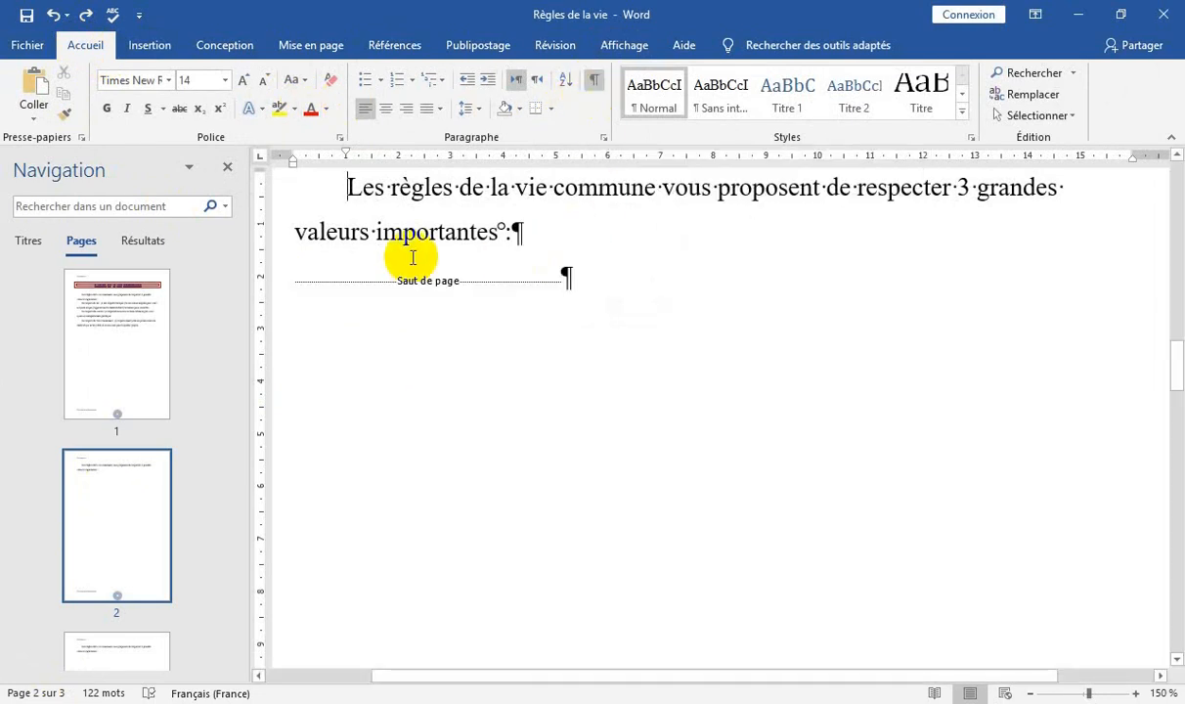
Step: Delete the paragraph on page 3 and the page break before it to remove that page
scroll(115, 430, down, 2)
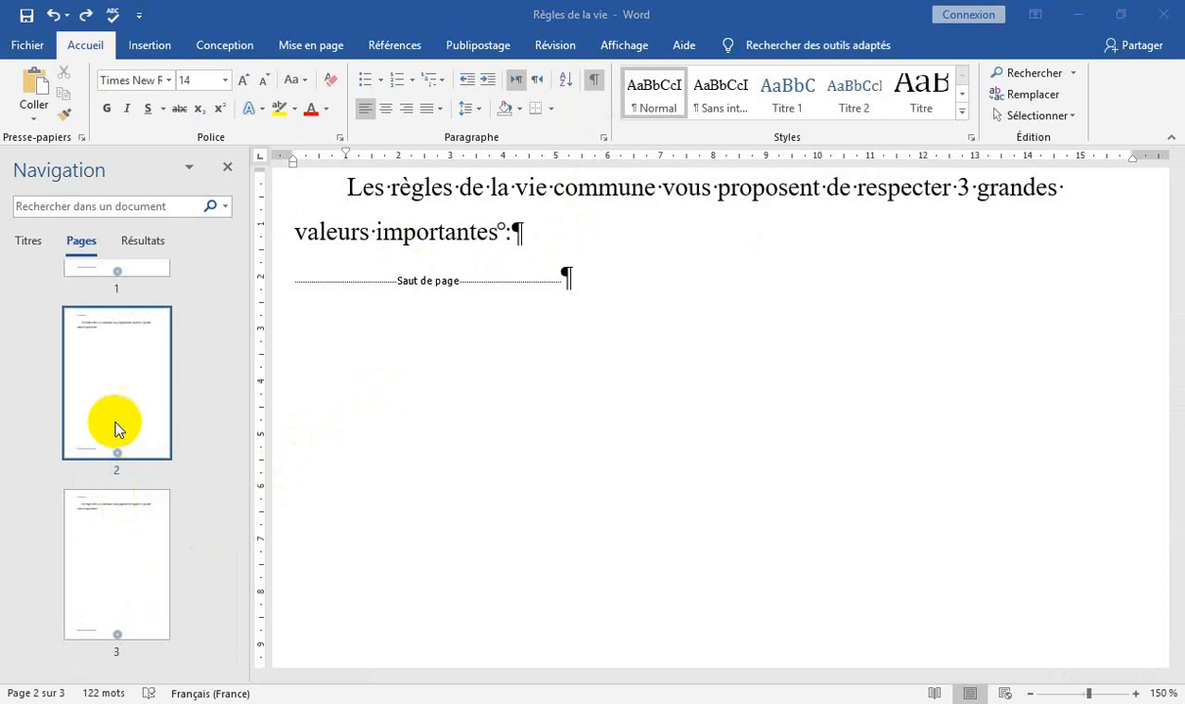
click(117, 555)
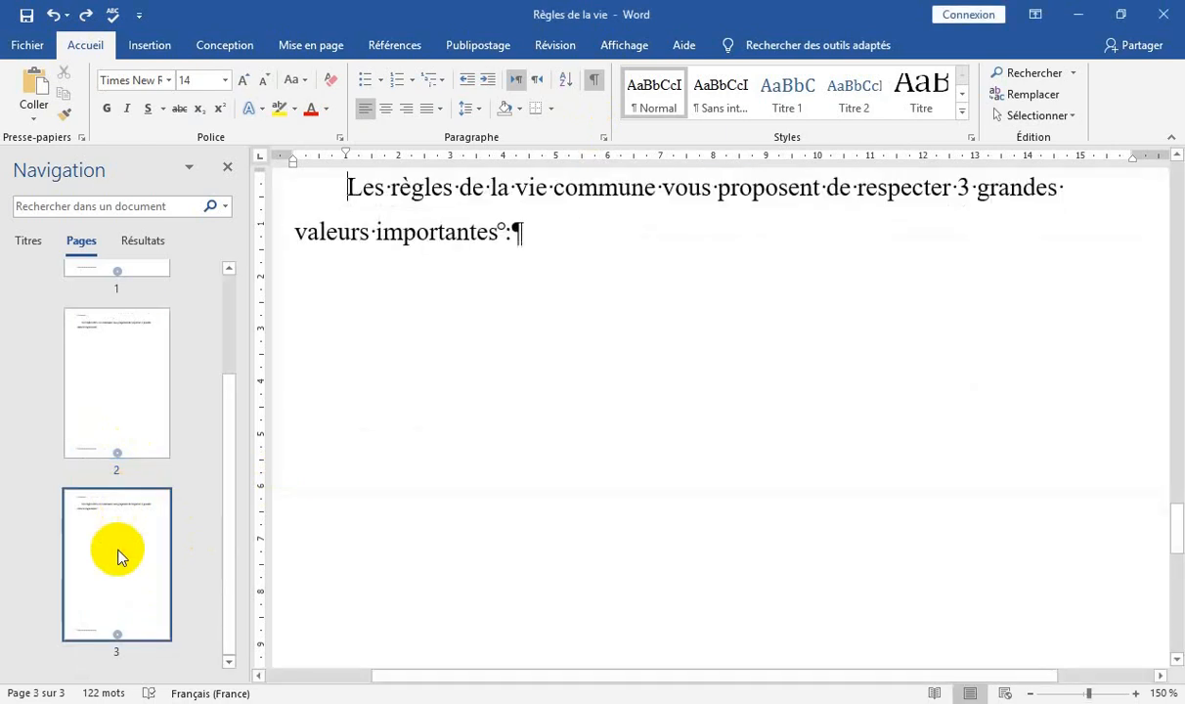
double_click(539, 230)
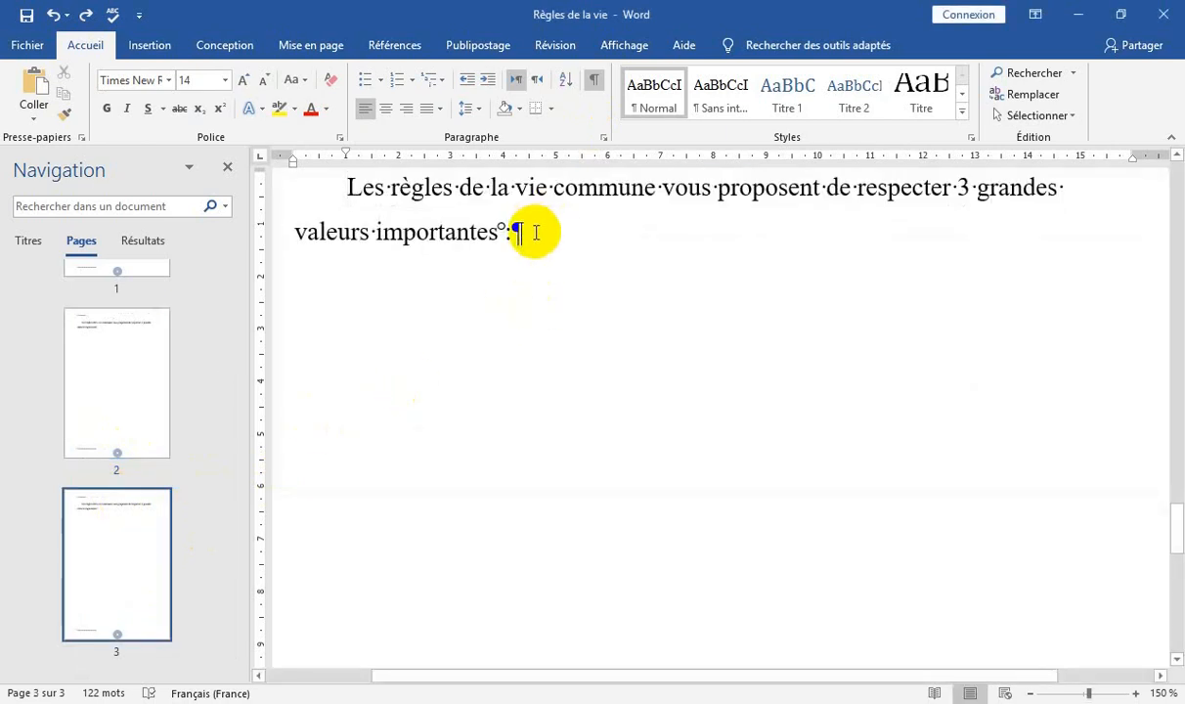
drag(542, 228, 349, 190)
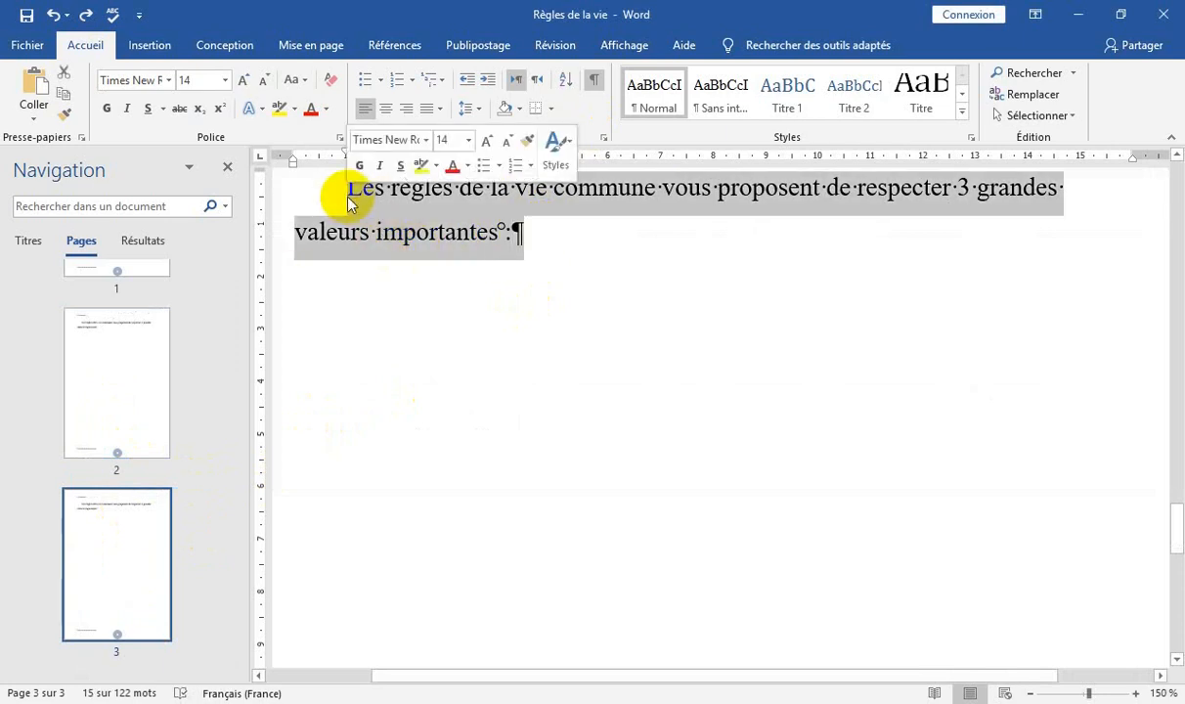
key(Delete)
key(BackSpace)
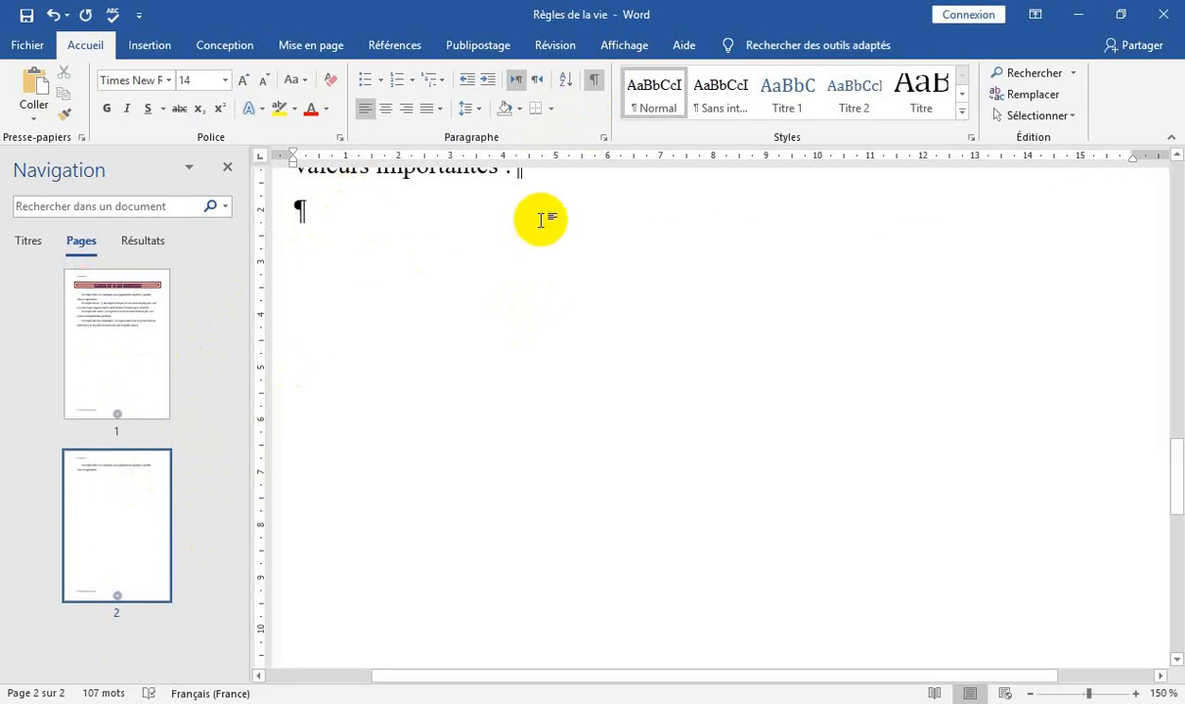
Step: Delete the paragraph and the empty line on page 2, along with the preceding page break, to remove the page
click(1176, 158)
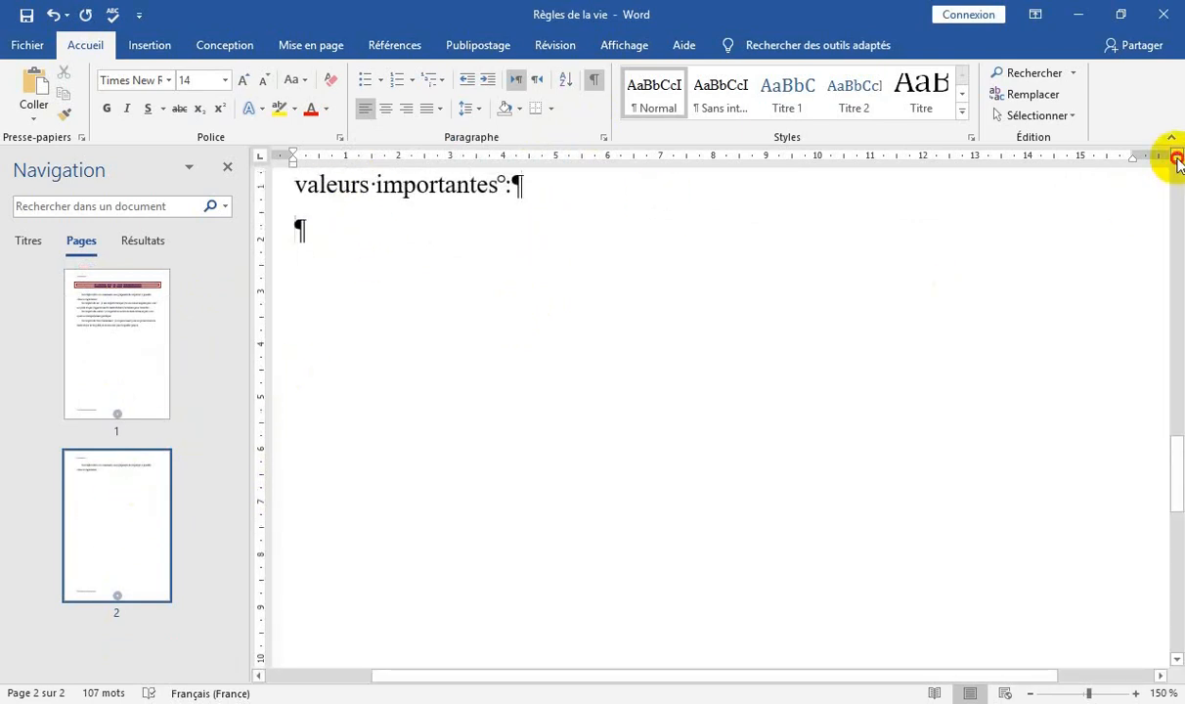
click(1175, 158)
click(1176, 158)
click(1176, 158)
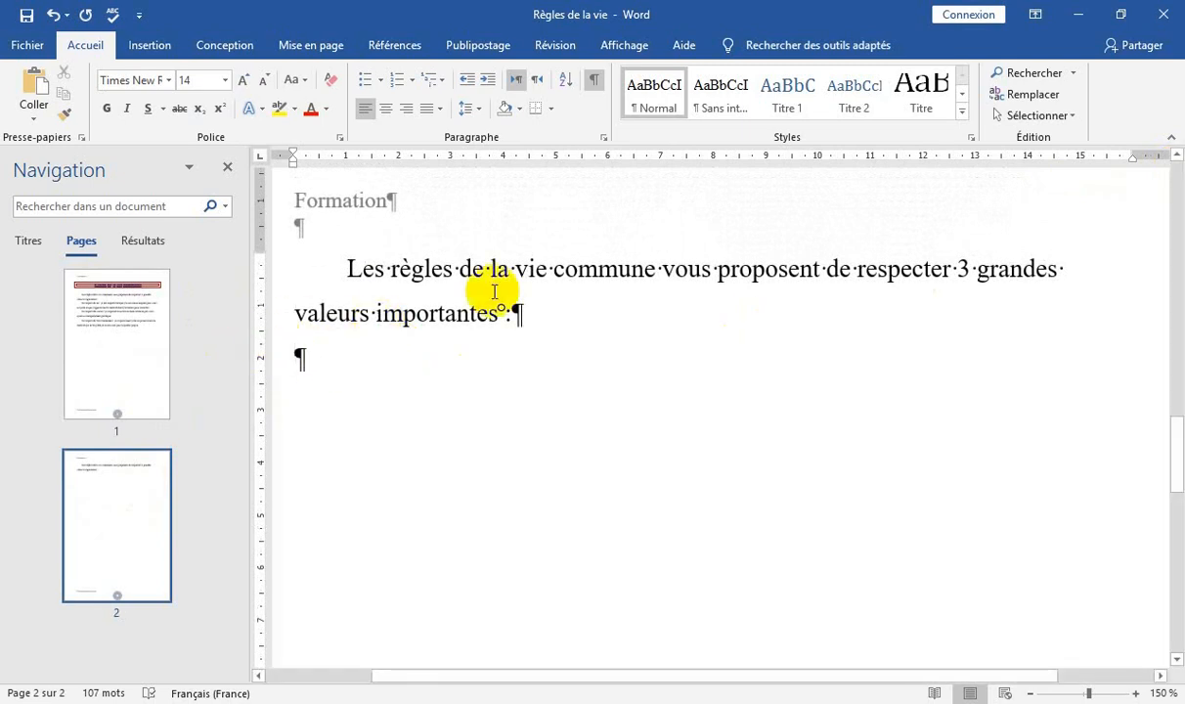
click(320, 354)
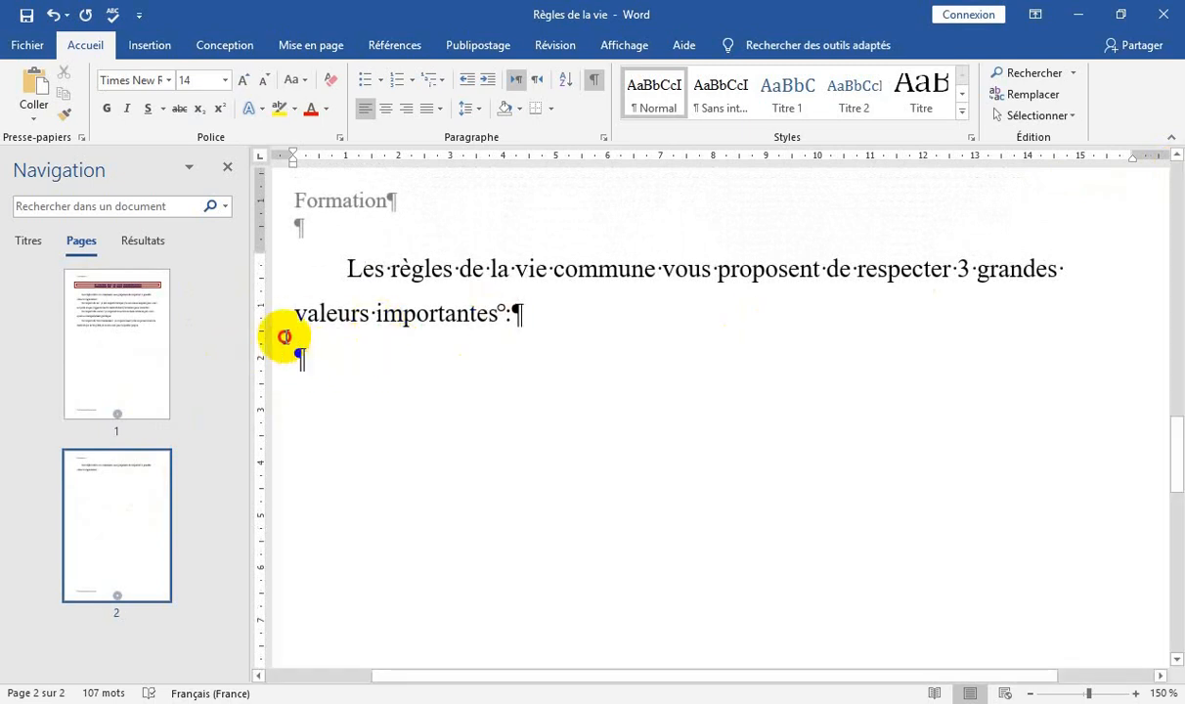
double_click(310, 273)
key(Delete)
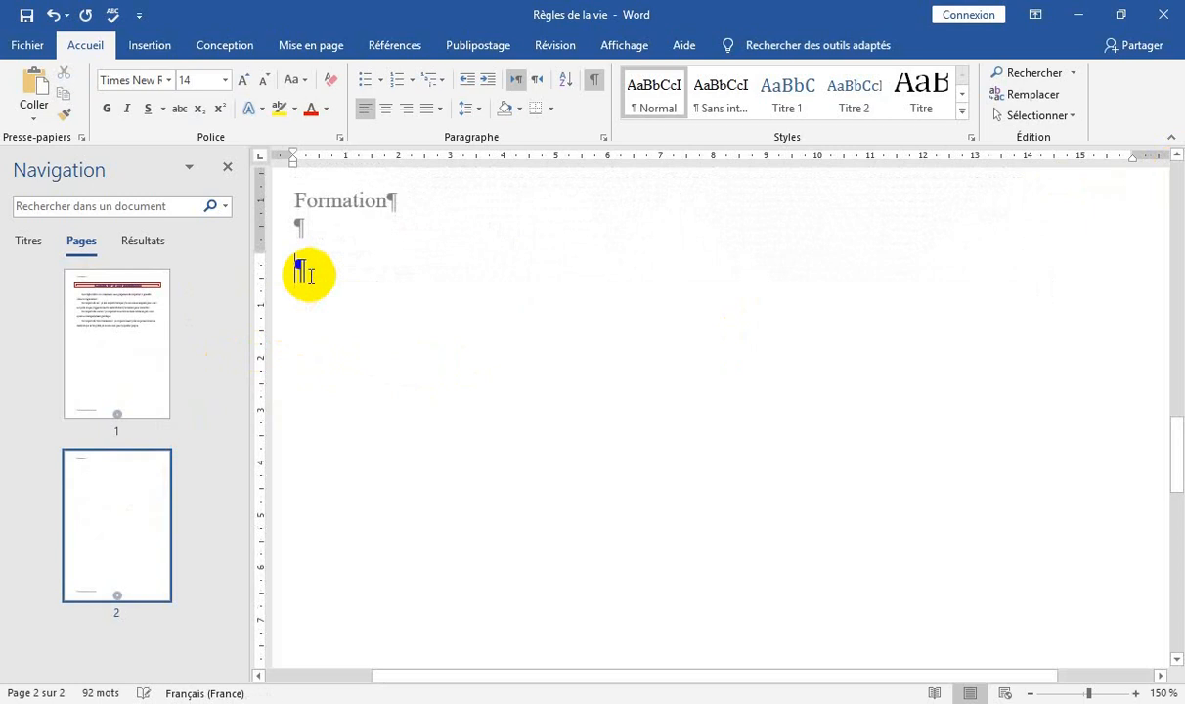
key(BackSpace)
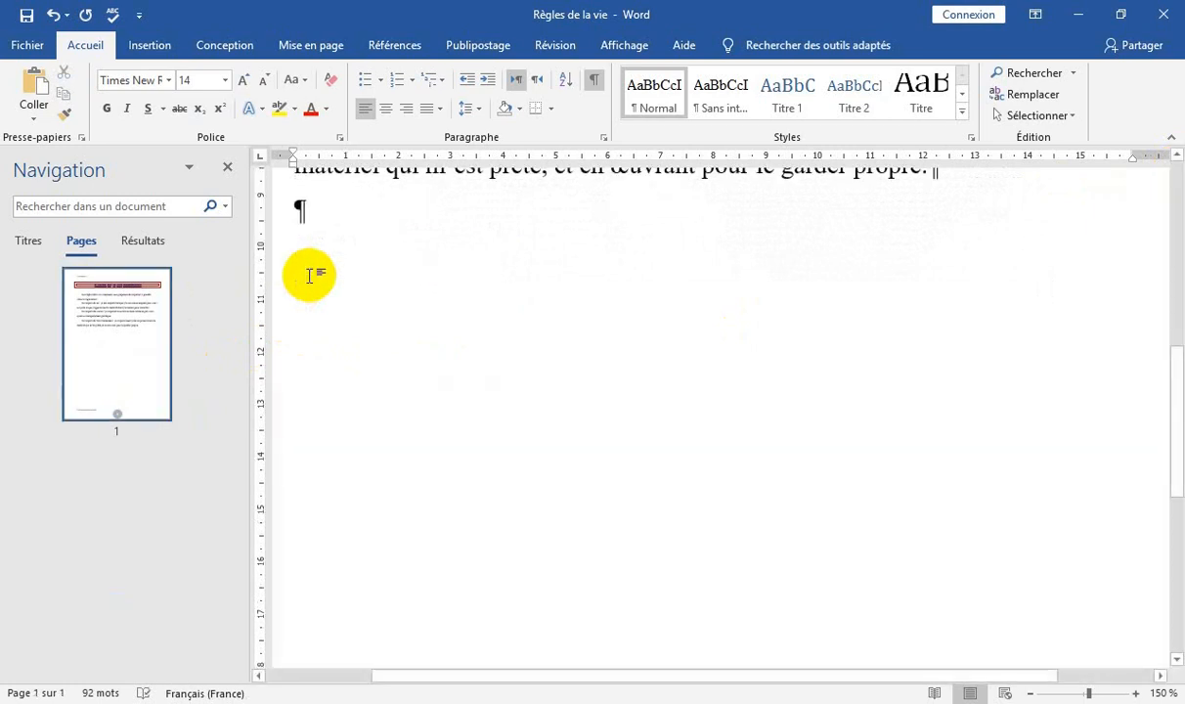
Step: Hide the formatting marks, review the remaining page from its title down, and close the navigation pane
click(597, 86)
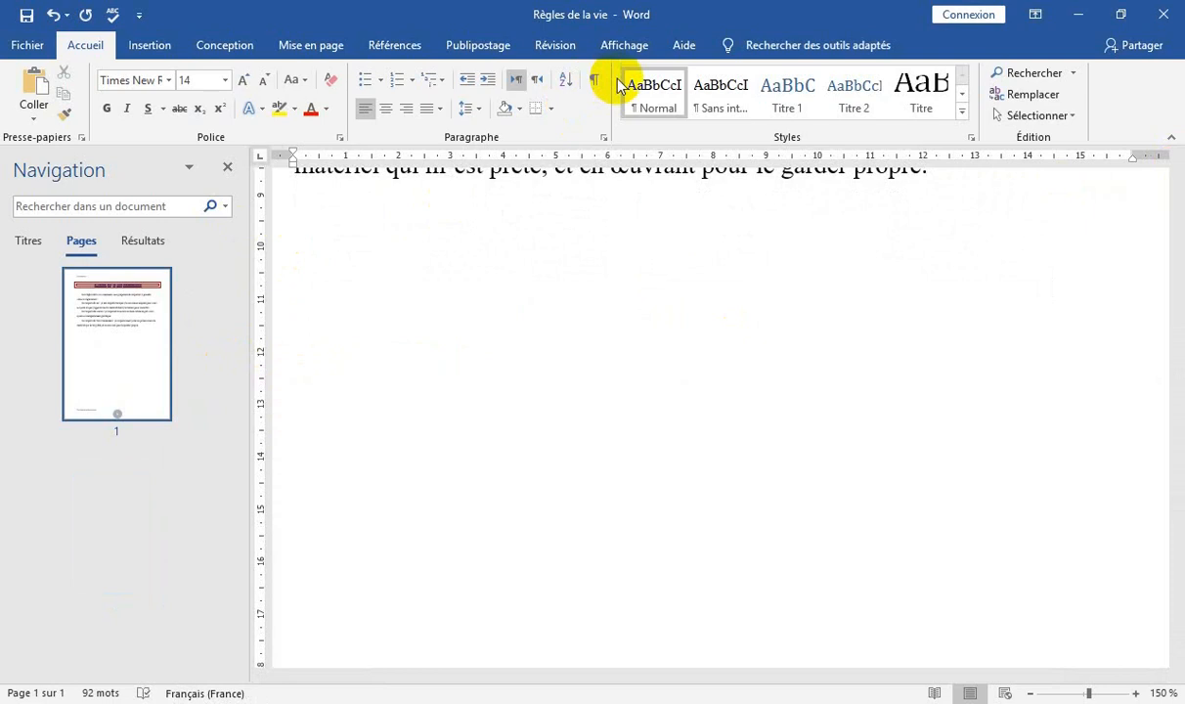
click(1176, 157)
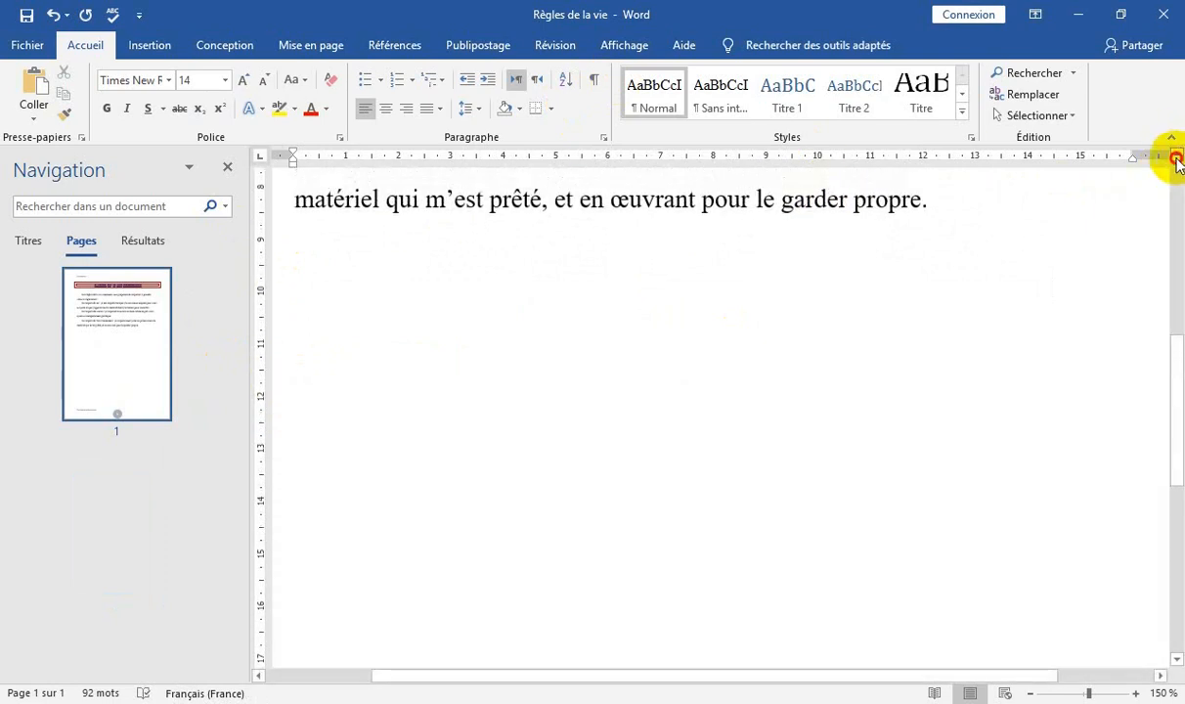
drag(1176, 159, 1176, 160)
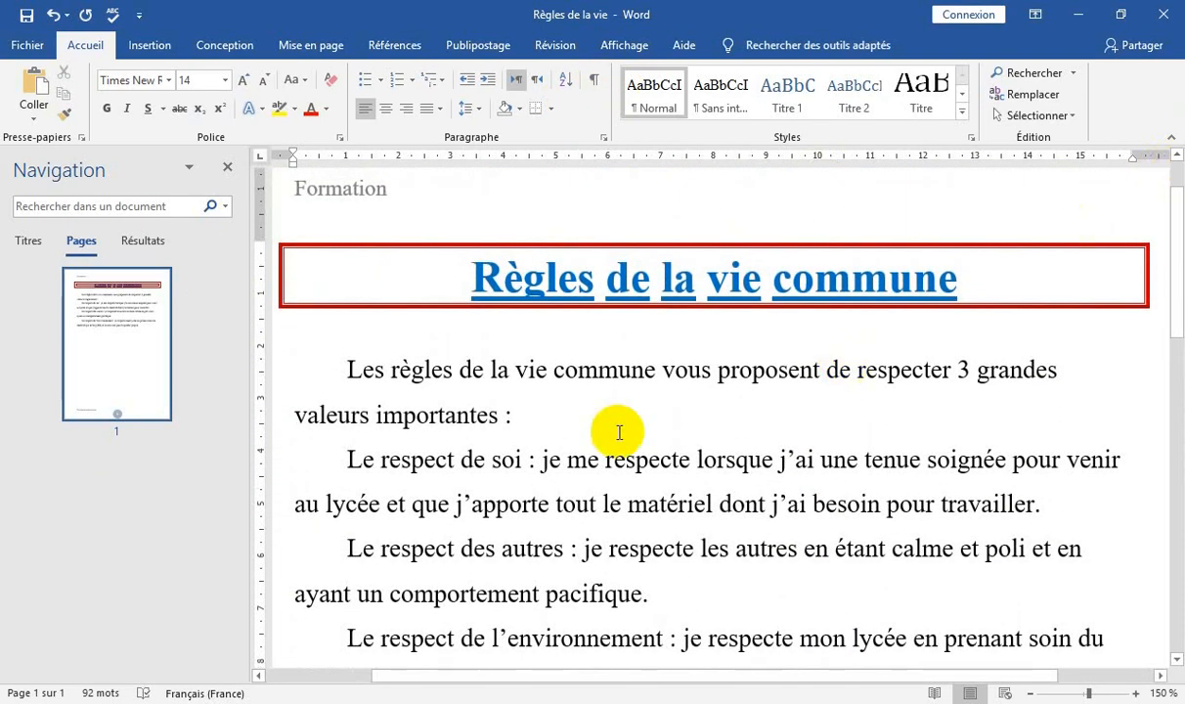
click(1176, 658)
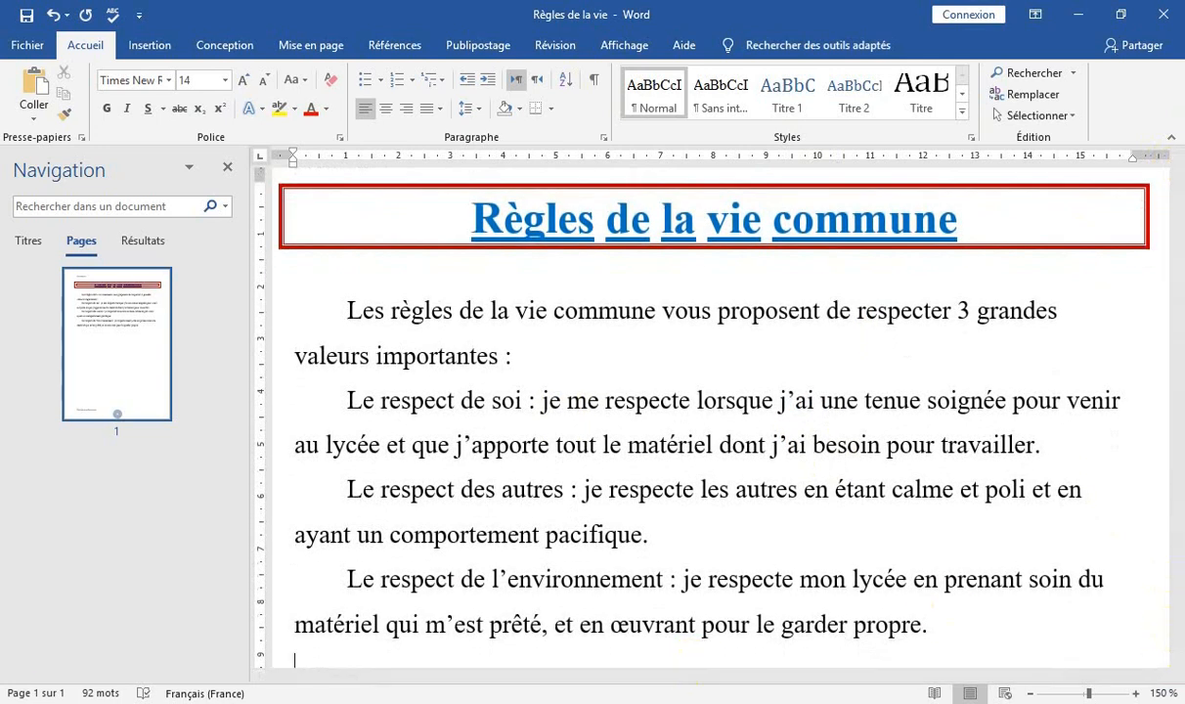
click(27, 693)
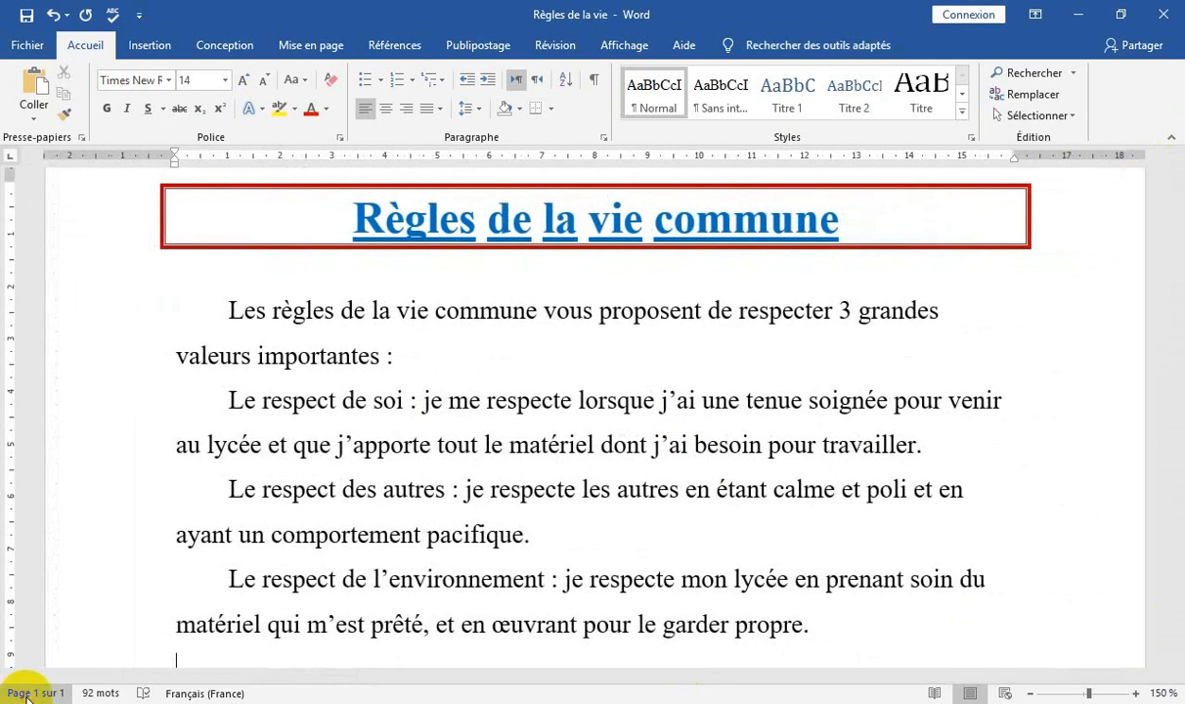